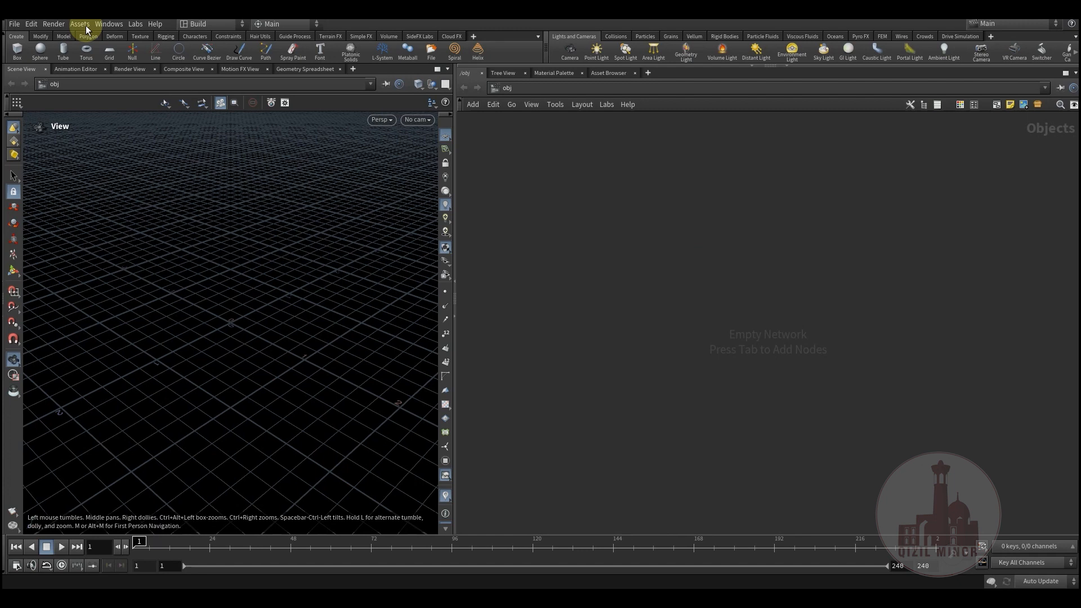
{"action": "left_click", "coordinate": [86, 27]}
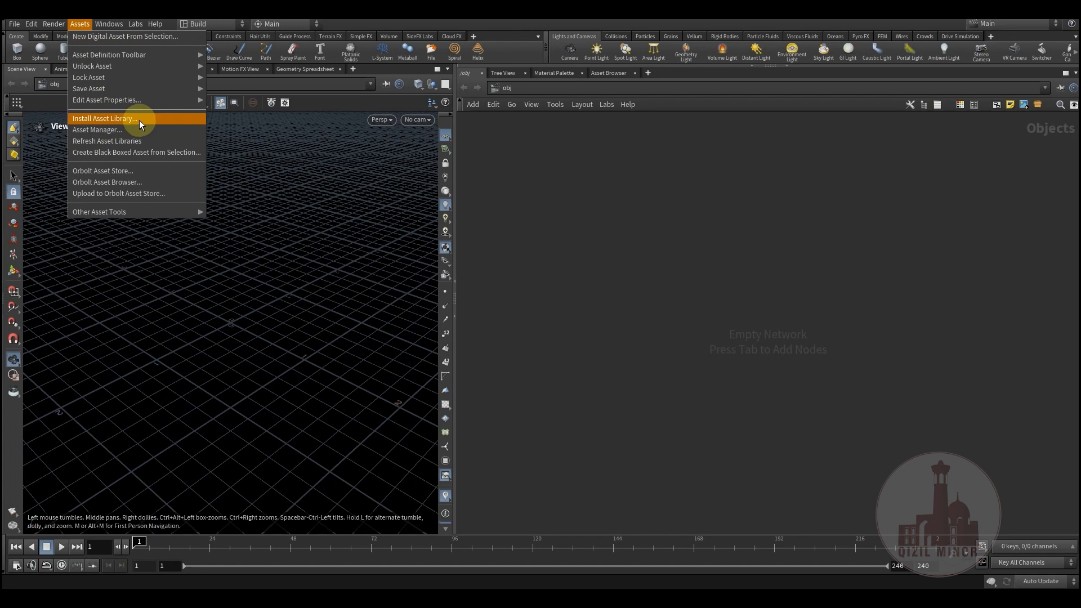
{"action": "left_click", "coordinate": [139, 171]}
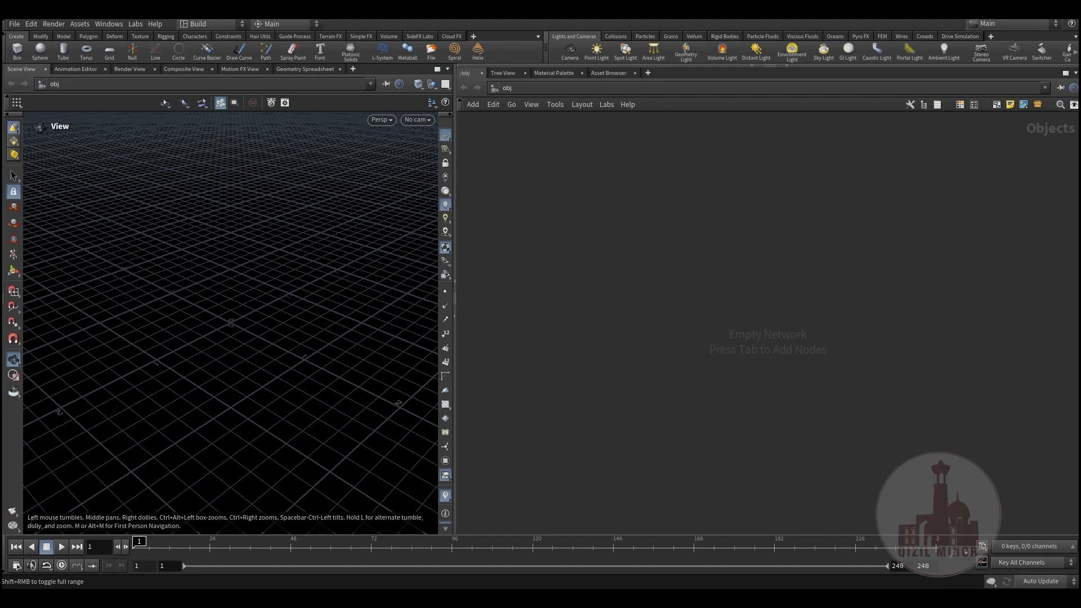
Switch to the browser's Boosty page and download qm_ecrowd.1.0.zip from the "HOUDINI TOOL: Easy Crowd Tool" post
{"action": "left_click", "coordinate": [237, 550]}
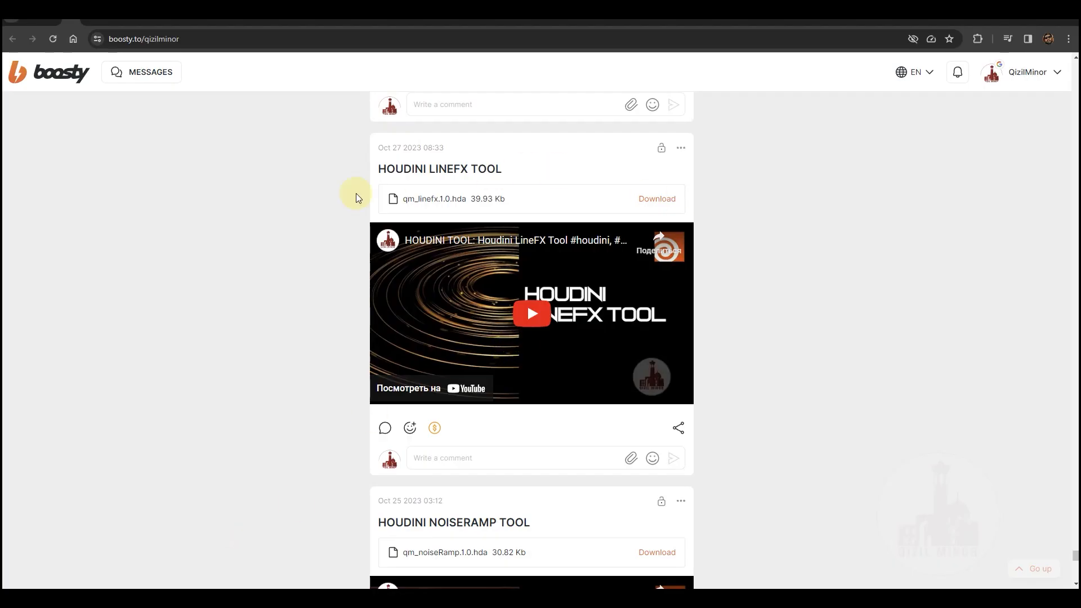
{"action": "scroll", "coordinate": [883, 311], "scroll_direction": "up", "scroll_amount": 8}
{"action": "scroll", "coordinate": [969, 411], "scroll_direction": "up", "scroll_amount": 10}
{"action": "left_click_drag", "start_coordinate": [1076, 542], "coordinate": [1025, 199]}
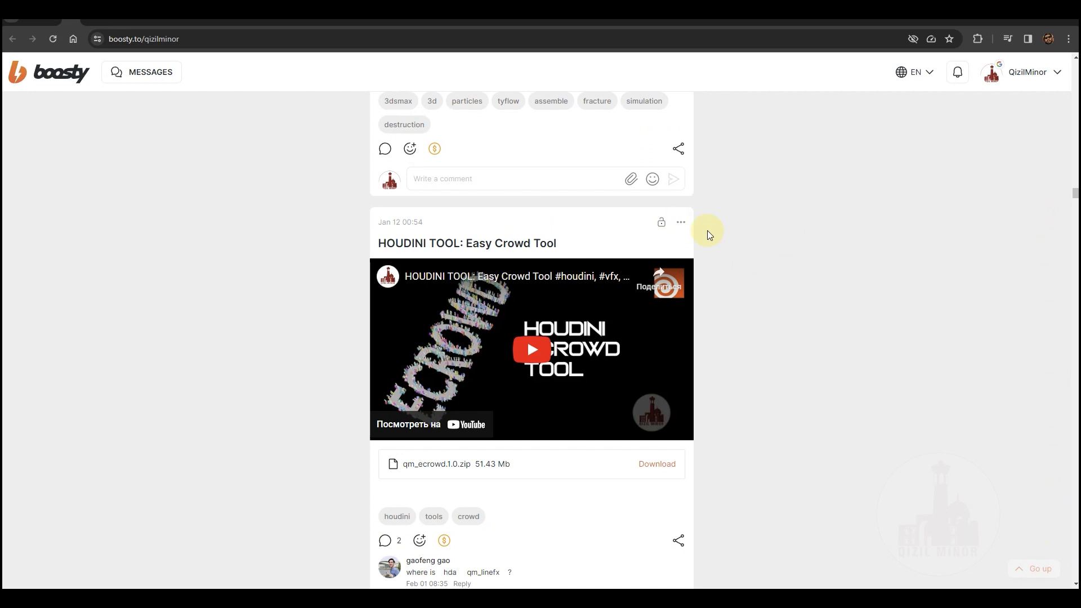
{"action": "left_click", "coordinate": [658, 467]}
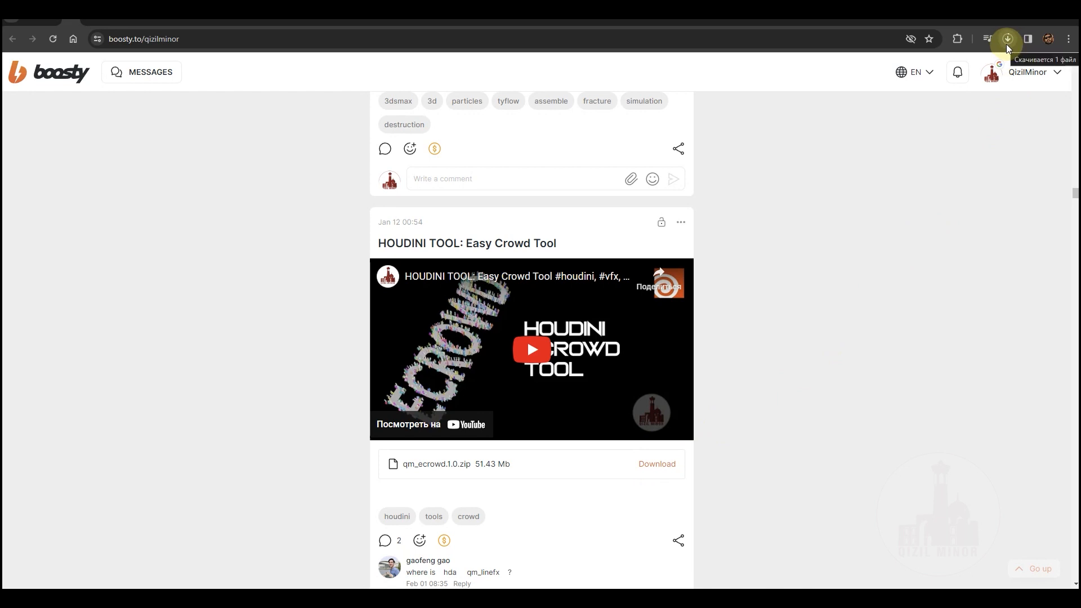
{"action": "scroll", "coordinate": [836, 267], "scroll_direction": "down", "scroll_amount": 2}
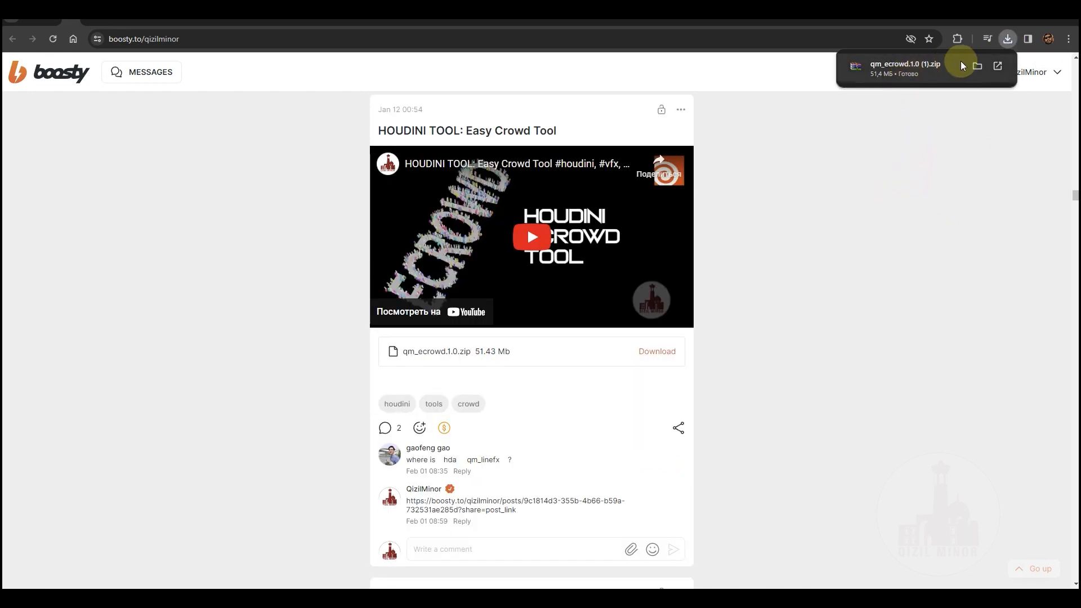
Show the downloaded qm_ecrowd.1.0 (1).zip in its folder and extract it into a subfolder of the same name
{"action": "left_click", "coordinate": [977, 66]}
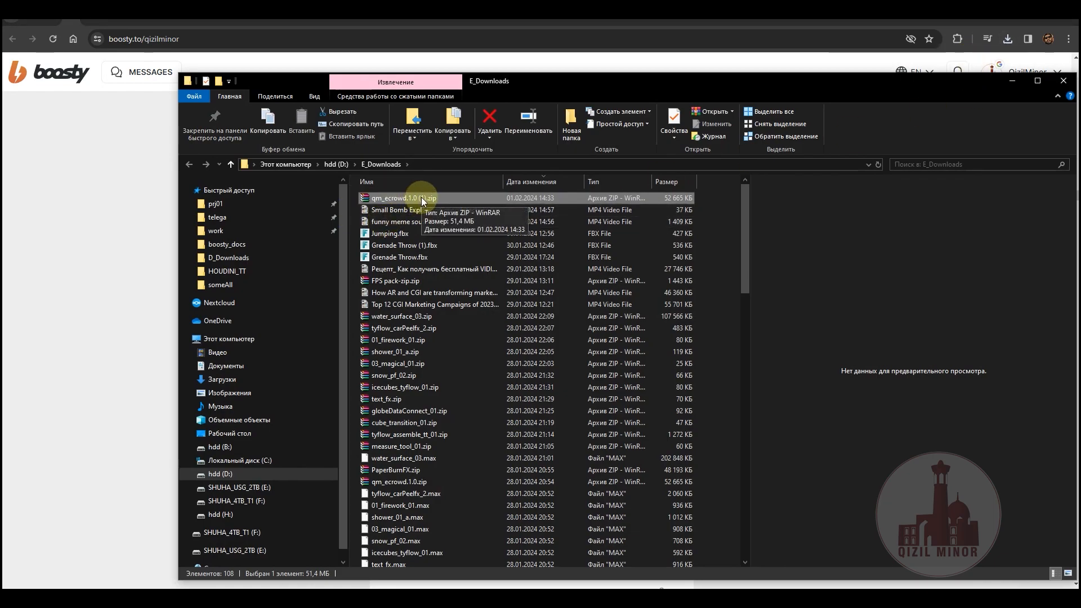
{"action": "right_click", "coordinate": [421, 198]}
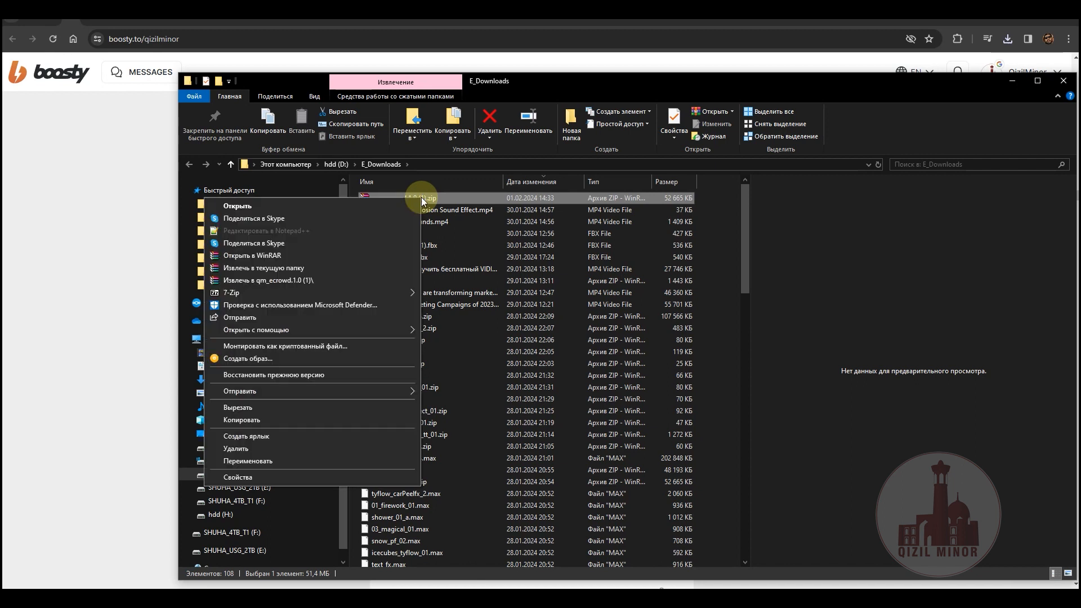
{"action": "left_click", "coordinate": [314, 281]}
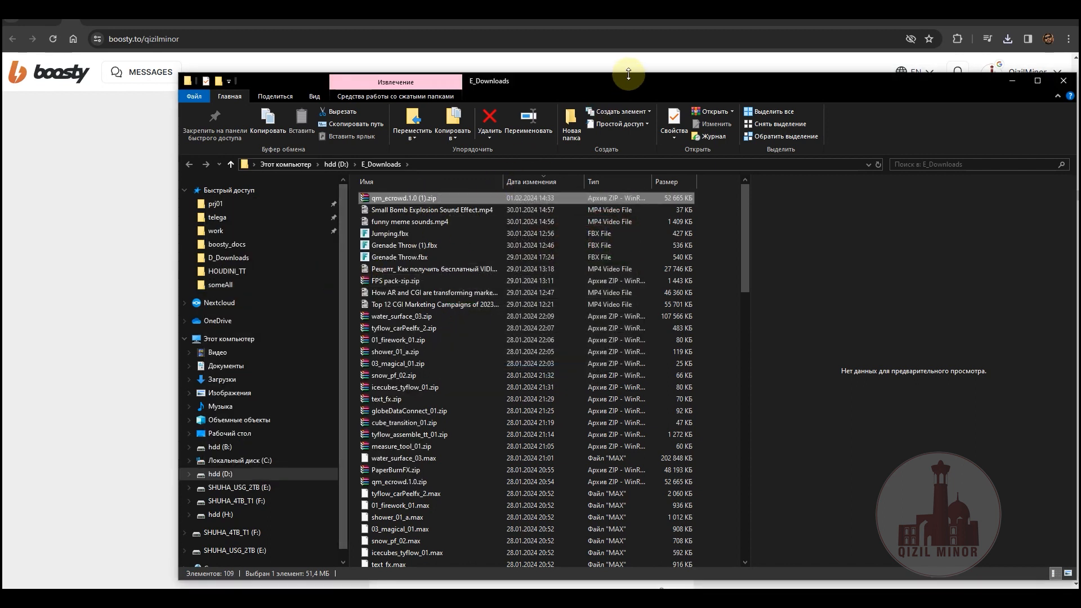
{"action": "left_click_drag", "start_coordinate": [629, 82], "coordinate": [587, 72]}
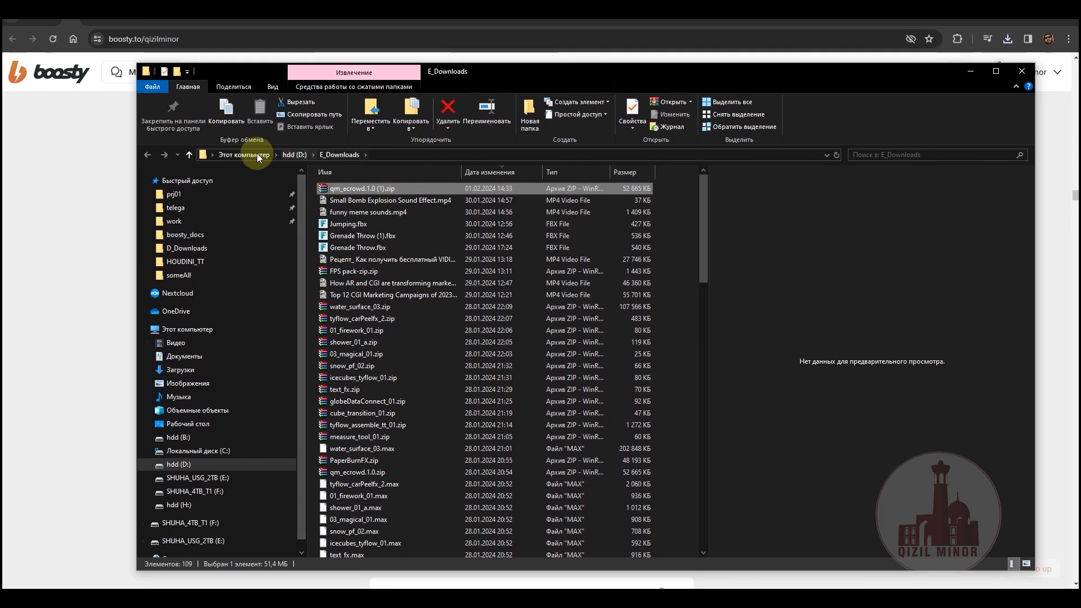
Find the extracted qm_ecrowd.1.0 (1) folder in E_Downloads and open it
{"action": "scroll", "coordinate": [417, 282], "scroll_direction": "down", "scroll_amount": 5}
{"action": "scroll", "coordinate": [443, 291], "scroll_direction": "up", "scroll_amount": 5}
{"action": "left_click", "coordinate": [496, 174]}
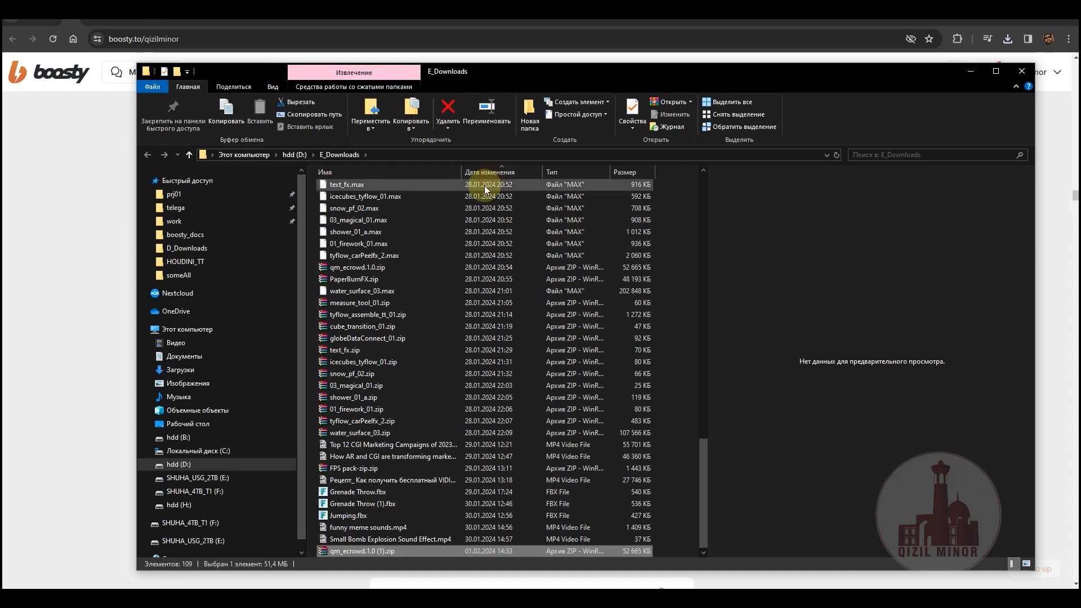
{"action": "left_click", "coordinate": [485, 173]}
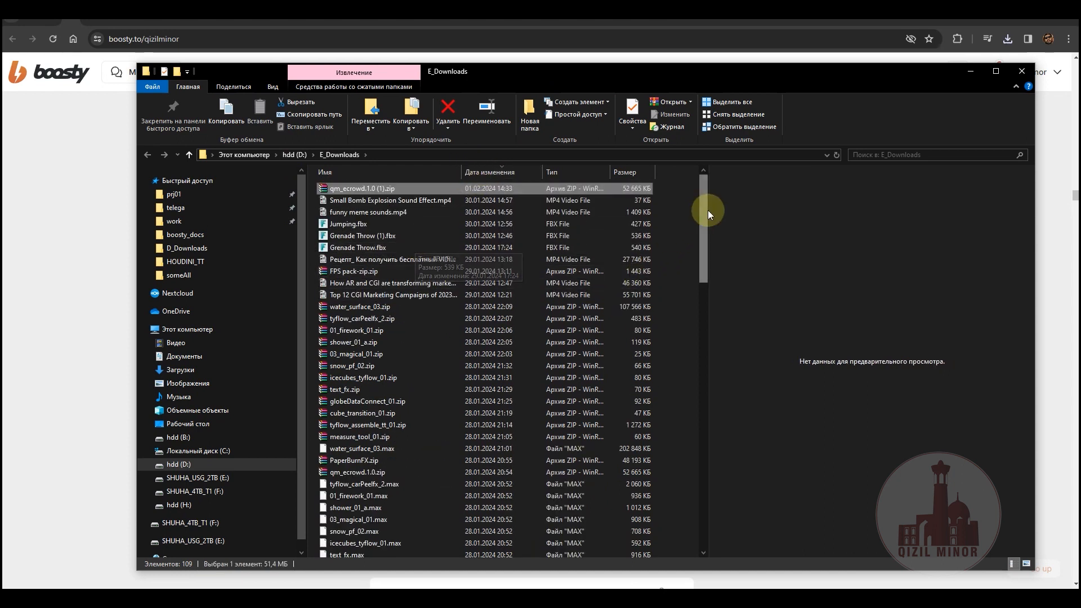
{"action": "left_click_drag", "start_coordinate": [705, 212], "coordinate": [701, 503]}
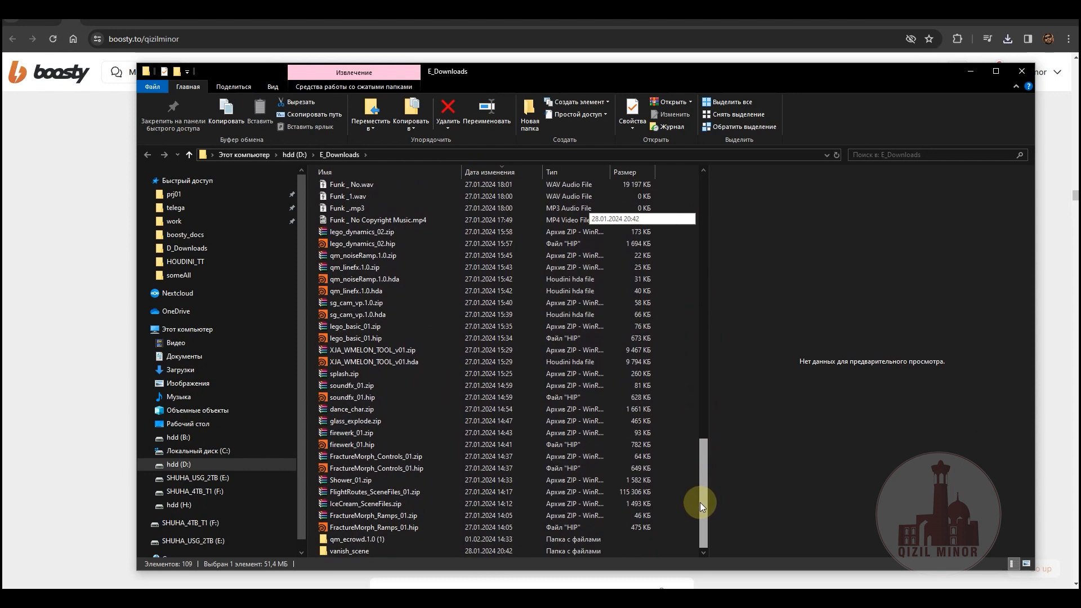
{"action": "left_click", "coordinate": [370, 541]}
{"action": "double_click", "coordinate": [370, 542]}
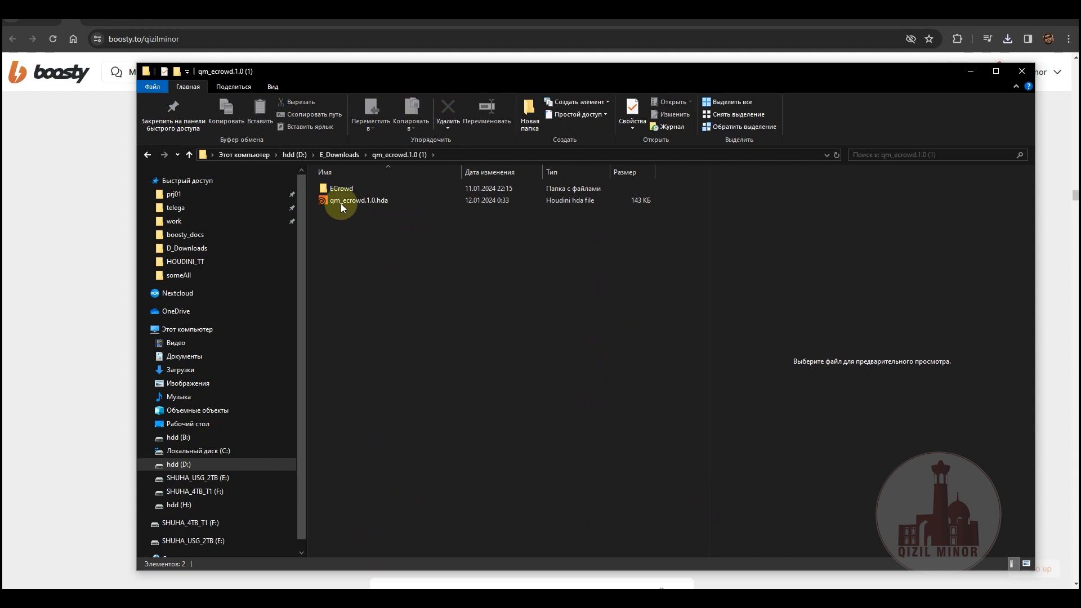
Look through the EMesh and ETex folders inside ECrowd/ECFiles of the extracted package
{"action": "double_click", "coordinate": [343, 189]}
{"action": "double_click", "coordinate": [343, 190]}
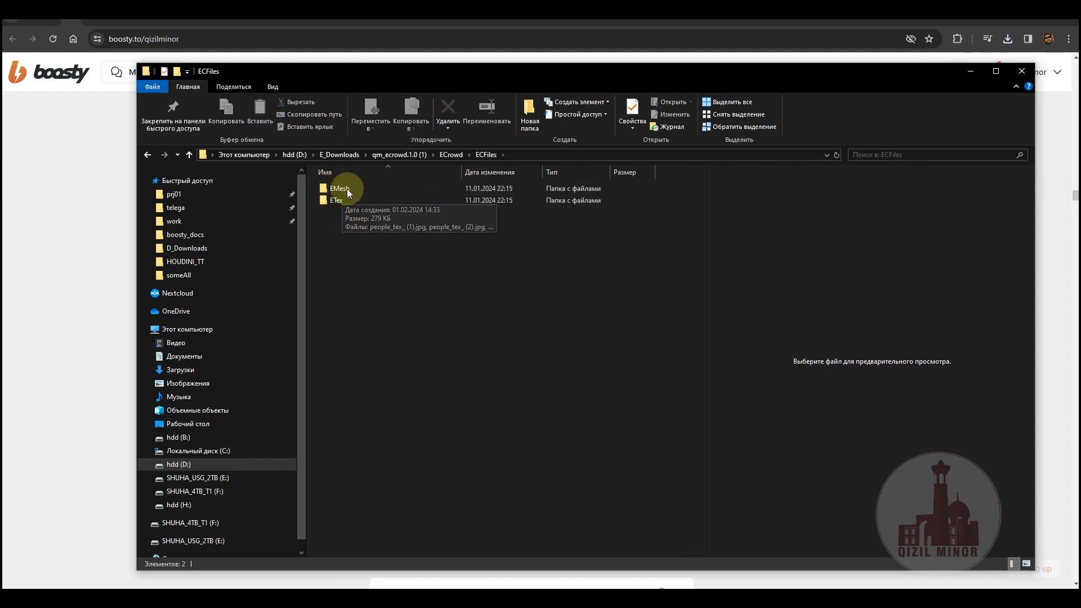
{"action": "double_click", "coordinate": [348, 189]}
{"action": "left_click", "coordinate": [481, 158]}
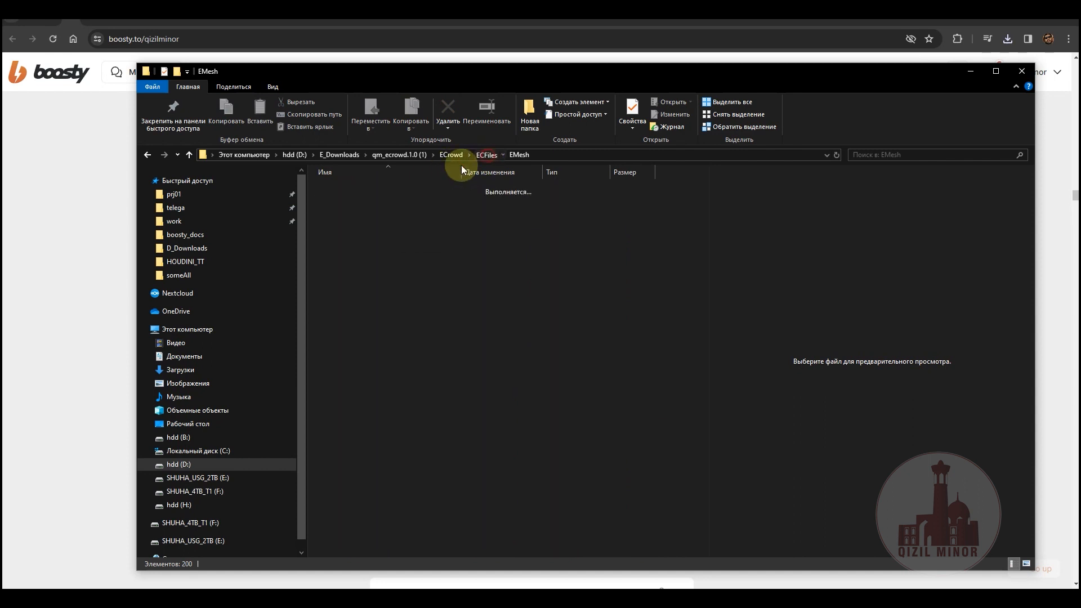
{"action": "double_click", "coordinate": [338, 200]}
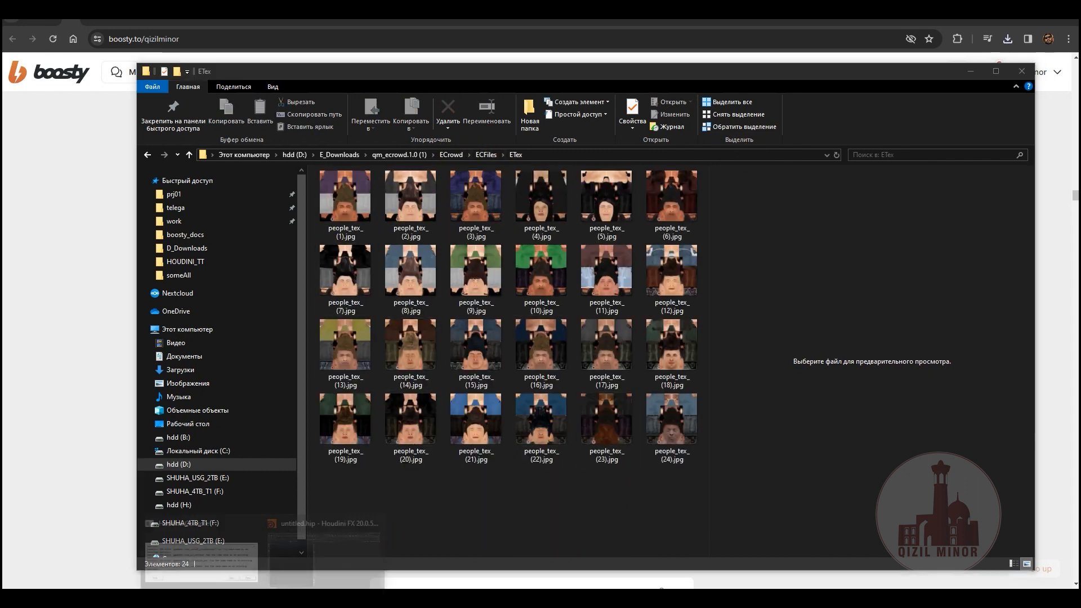
Switch to Houdini and install qm_ecrowd.1.0.hda from D:/E_Downloads/qm_ecrowd.1.0 (1) as a digital asset library
{"action": "left_click", "coordinate": [333, 553]}
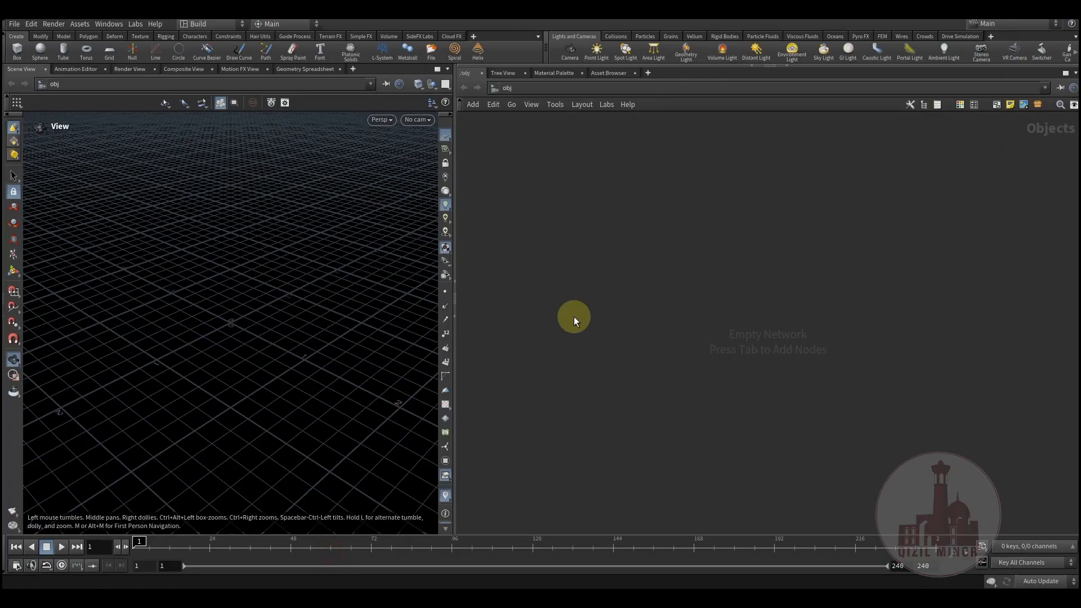
{"action": "left_click", "coordinate": [80, 24]}
{"action": "left_click", "coordinate": [91, 119]}
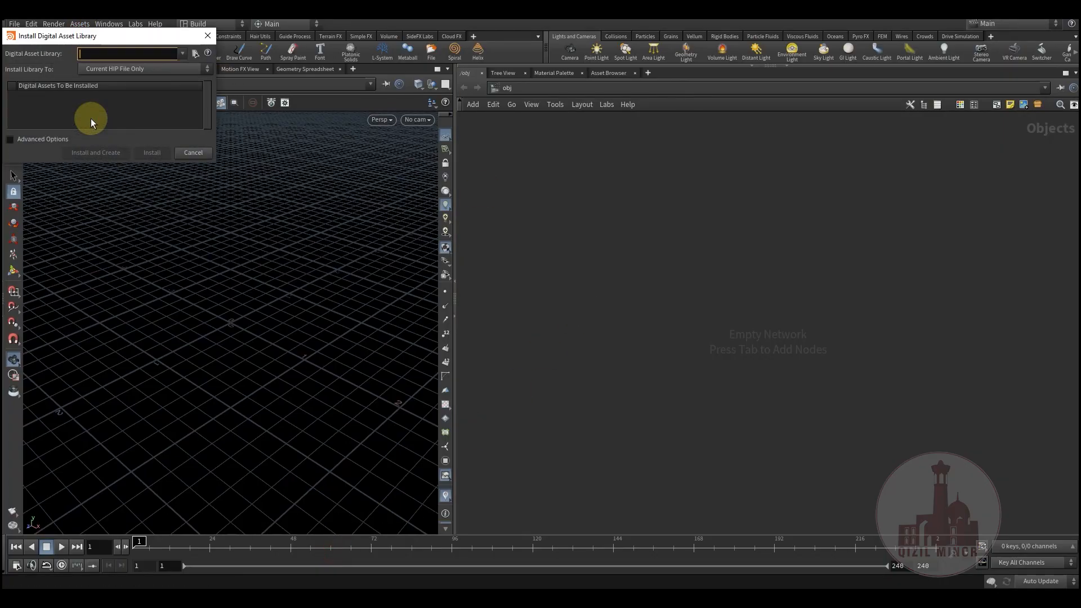
{"action": "left_click", "coordinate": [195, 55]}
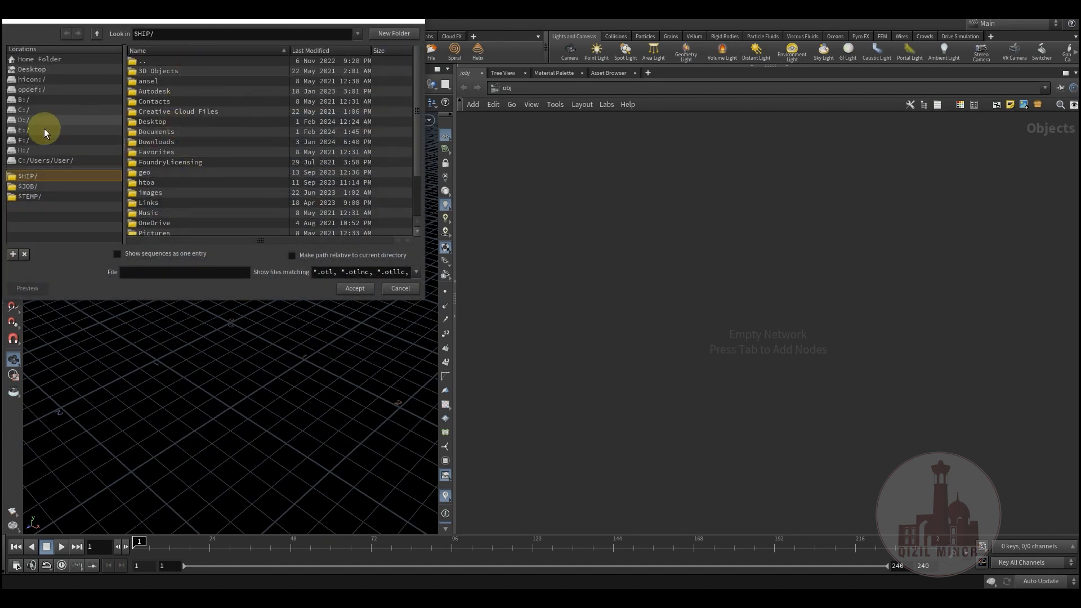
{"action": "left_click", "coordinate": [24, 120]}
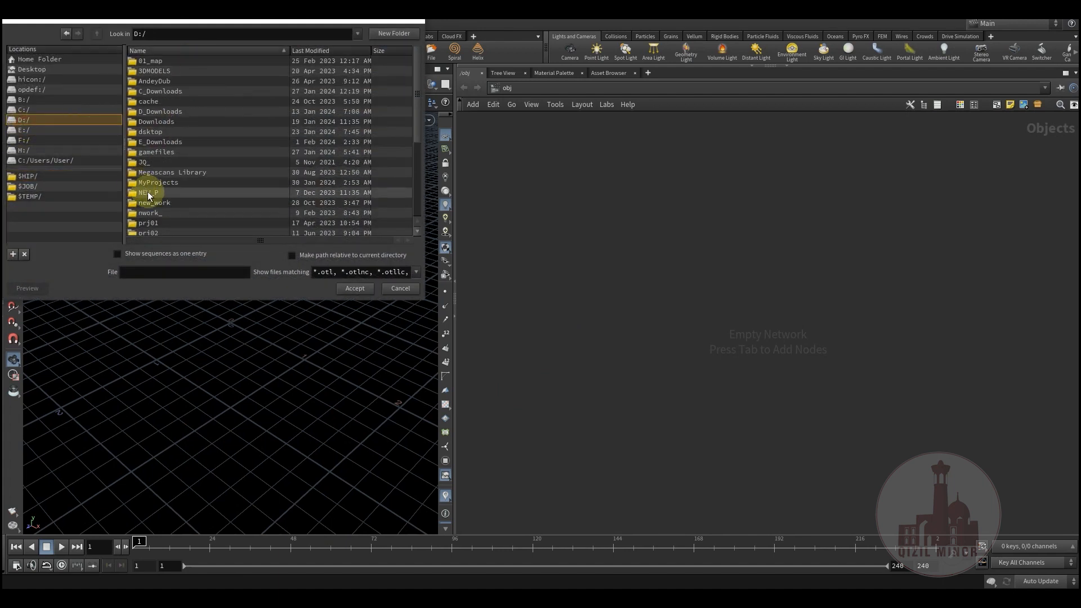
{"action": "double_click", "coordinate": [178, 142]}
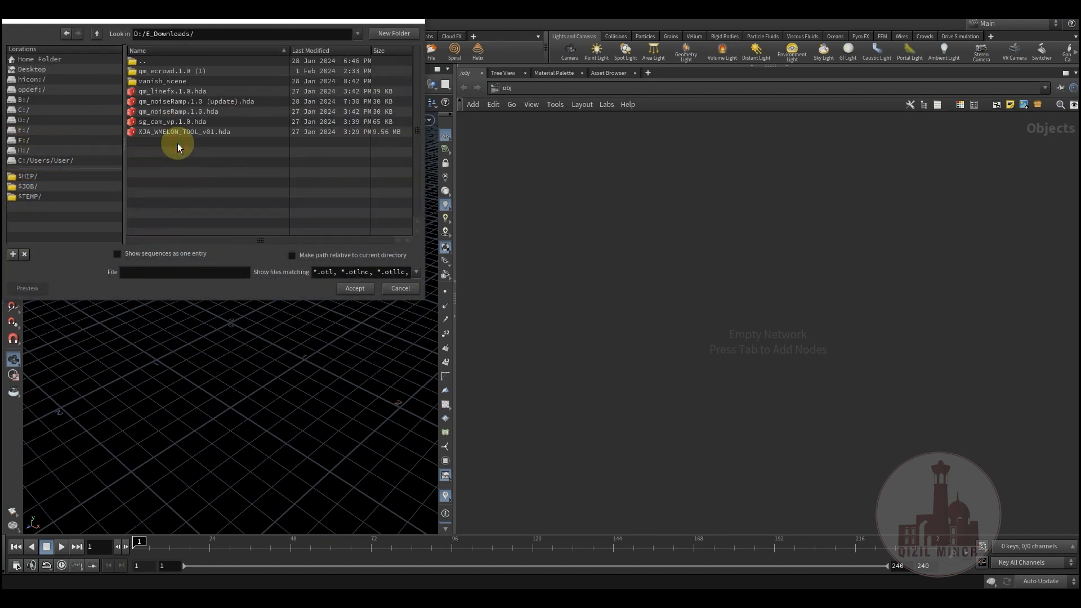
{"action": "double_click", "coordinate": [173, 72]}
{"action": "left_click", "coordinate": [163, 81]}
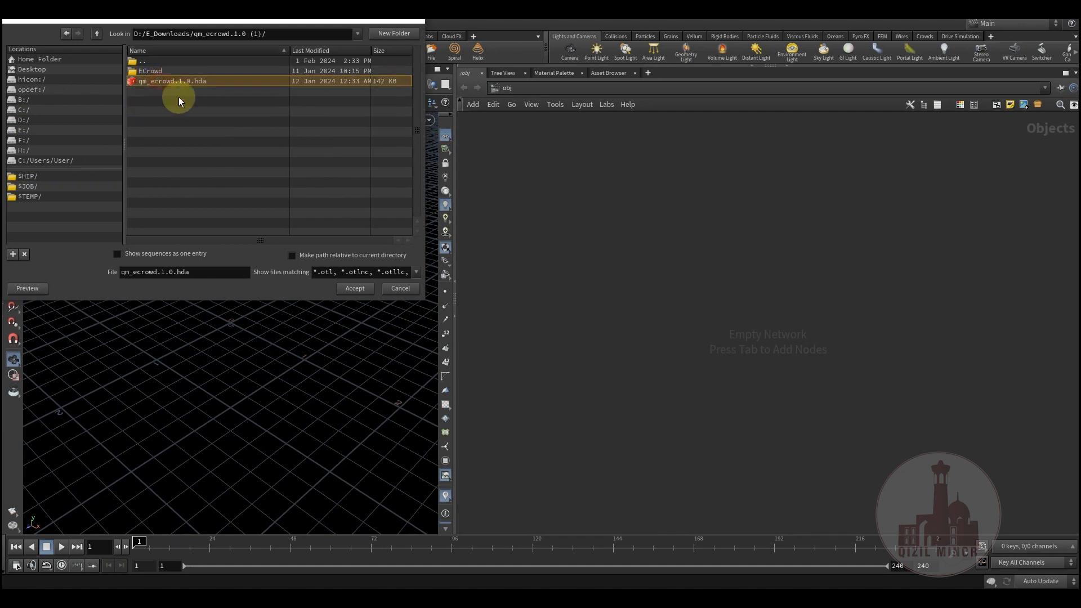
{"action": "left_click", "coordinate": [356, 289]}
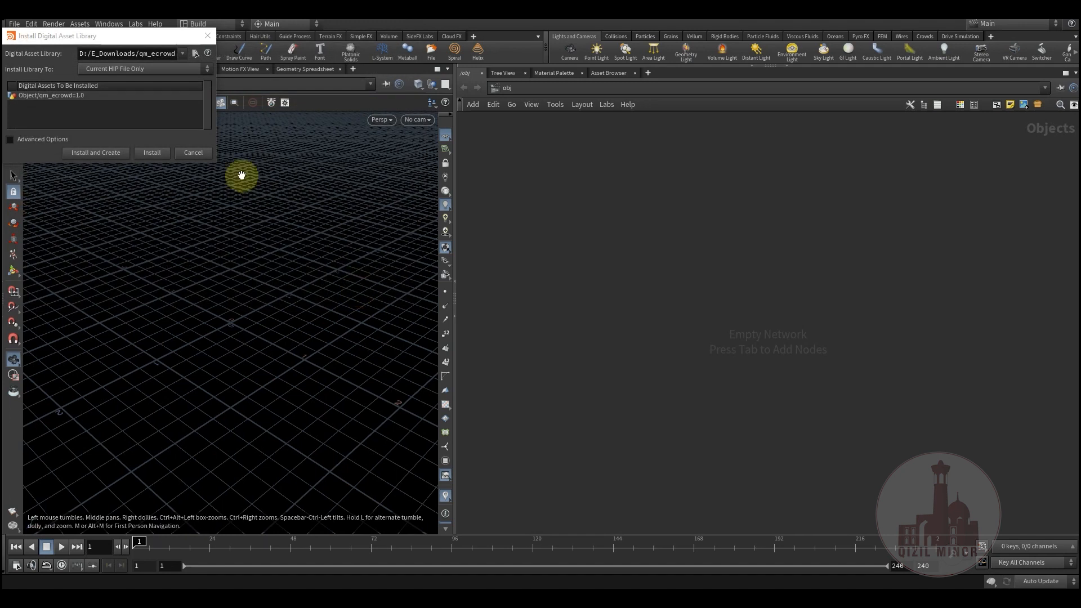
{"action": "left_click", "coordinate": [152, 153]}
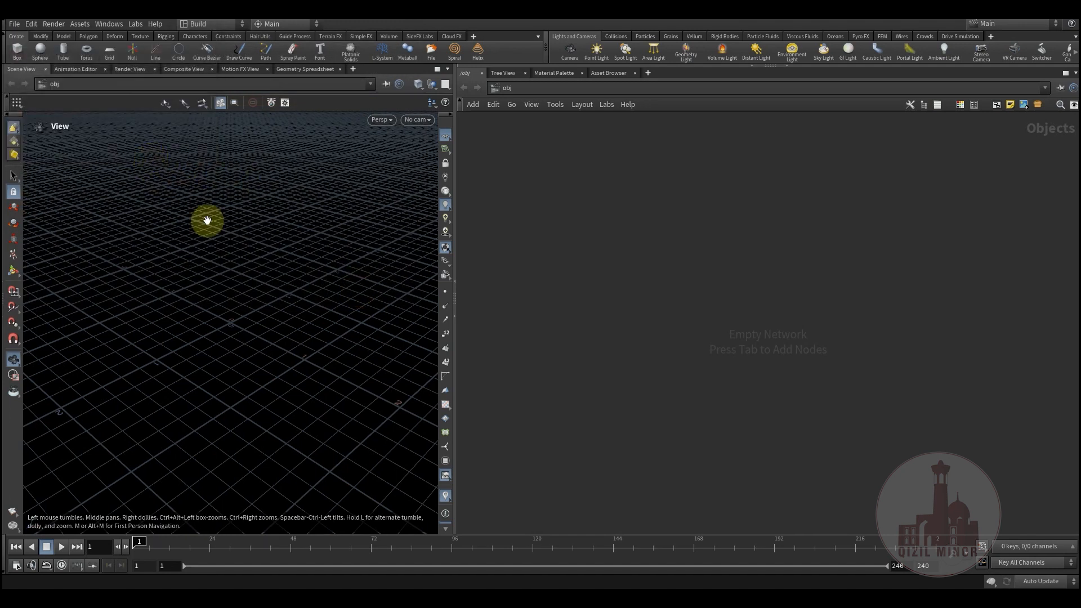
Add an ECrowd node from the QM category to the object network and show its parameters
{"action": "key", "text": "Tab"}
{"action": "mouse_move", "coordinate": [580, 474]}
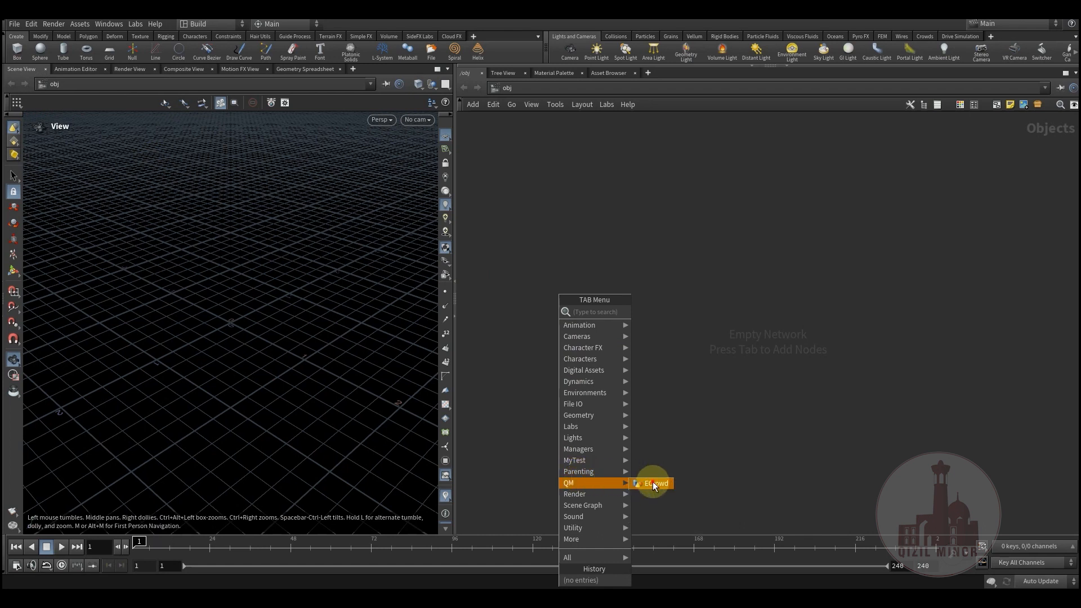
{"action": "left_click", "coordinate": [654, 484]}
{"action": "left_click", "coordinate": [584, 392]}
{"action": "left_click_drag", "start_coordinate": [586, 399], "coordinate": [596, 360]}
{"action": "left_click_drag", "start_coordinate": [519, 321], "coordinate": [686, 422]}
{"action": "key", "text": "p"}
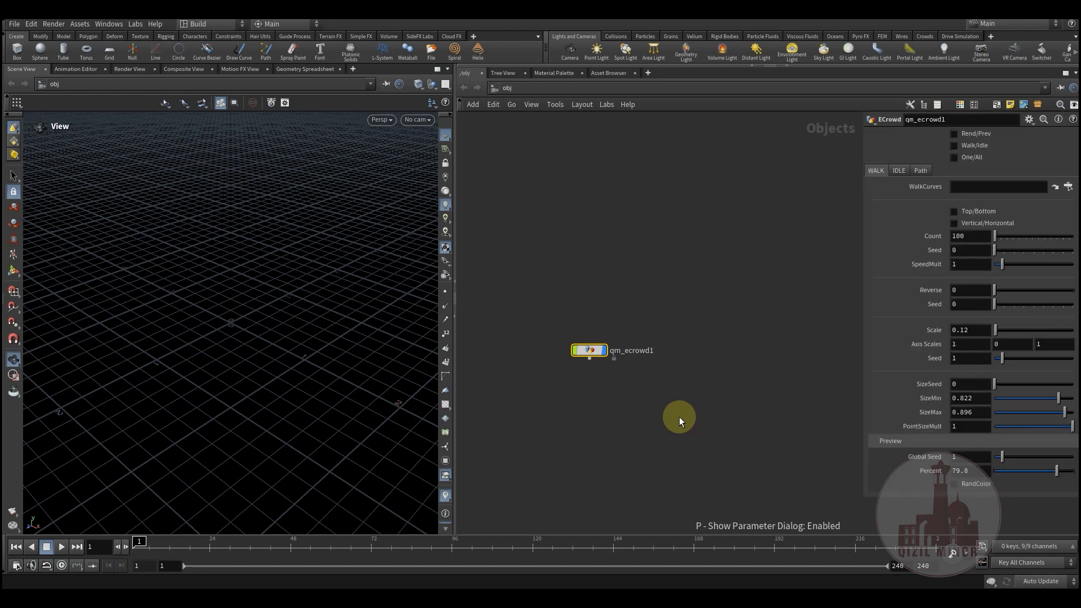
Set the ECrowd node's Mesh_Dir path to the ECrowd/ECFiles/EMesh folder of the extracted package
{"action": "left_click", "coordinate": [919, 173]}
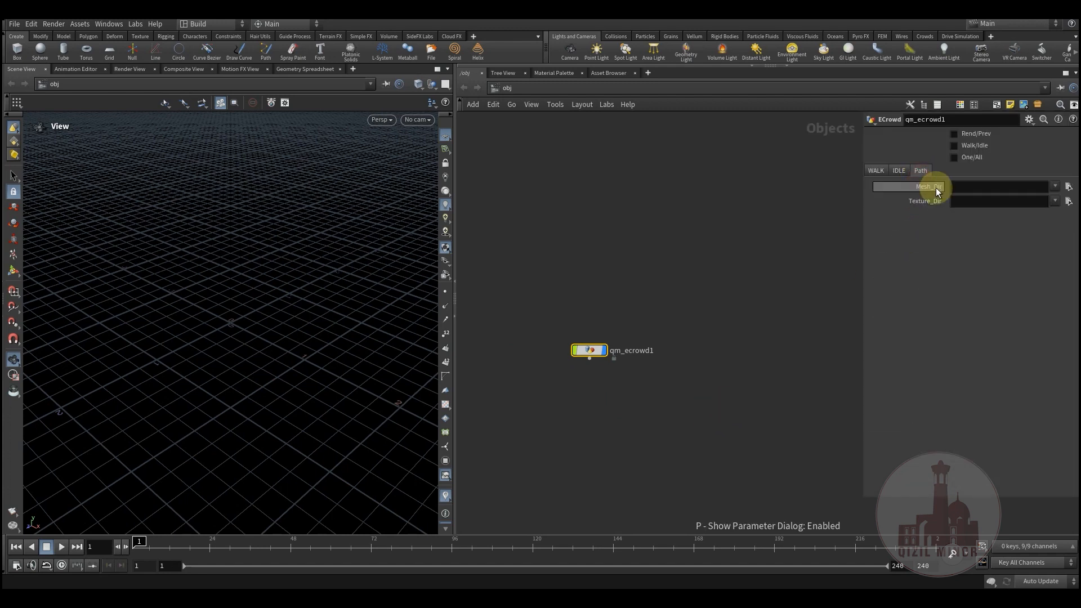
{"action": "left_click", "coordinate": [1069, 186]}
{"action": "double_click", "coordinate": [150, 72]}
{"action": "double_click", "coordinate": [156, 72]}
{"action": "double_click", "coordinate": [152, 72]}
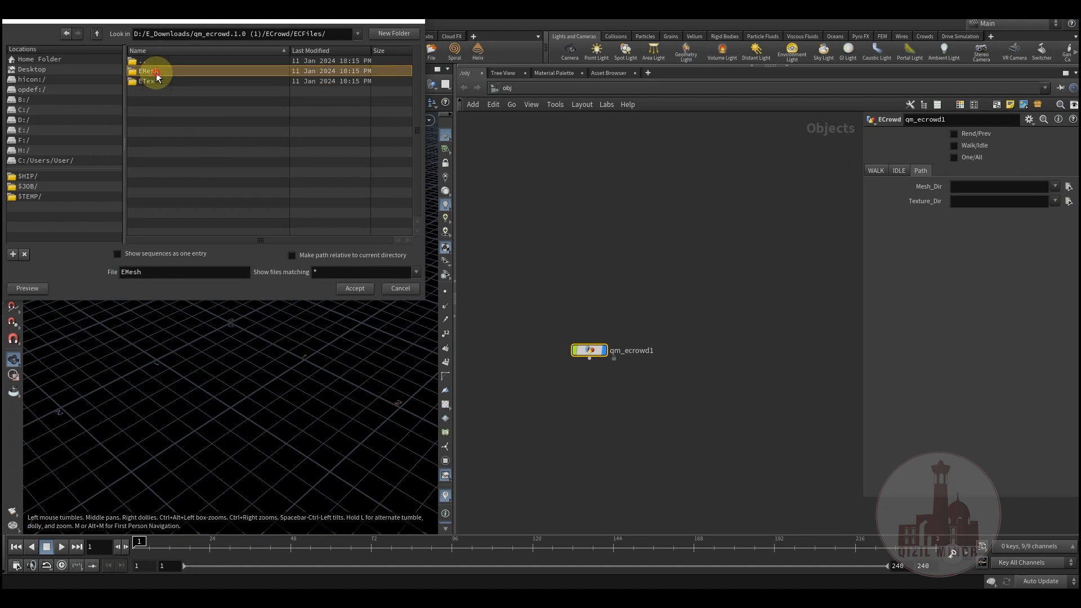
{"action": "left_click", "coordinate": [356, 289]}
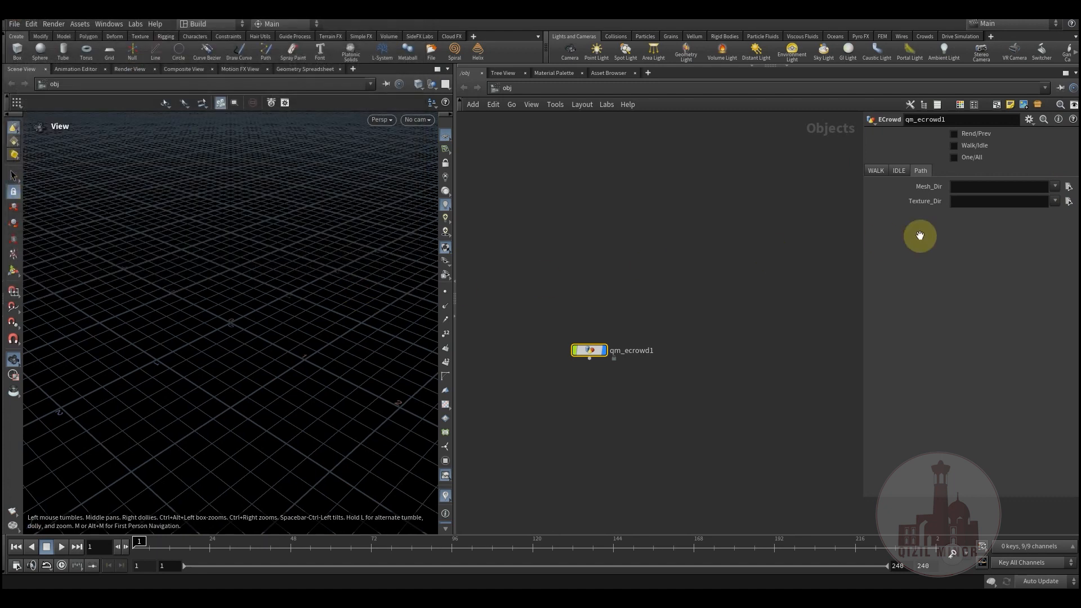
Set the ECrowd node's Texture_Dir path to the ECrowd/ECFiles/ETex folder and deselect the node
{"action": "left_click", "coordinate": [1069, 201]}
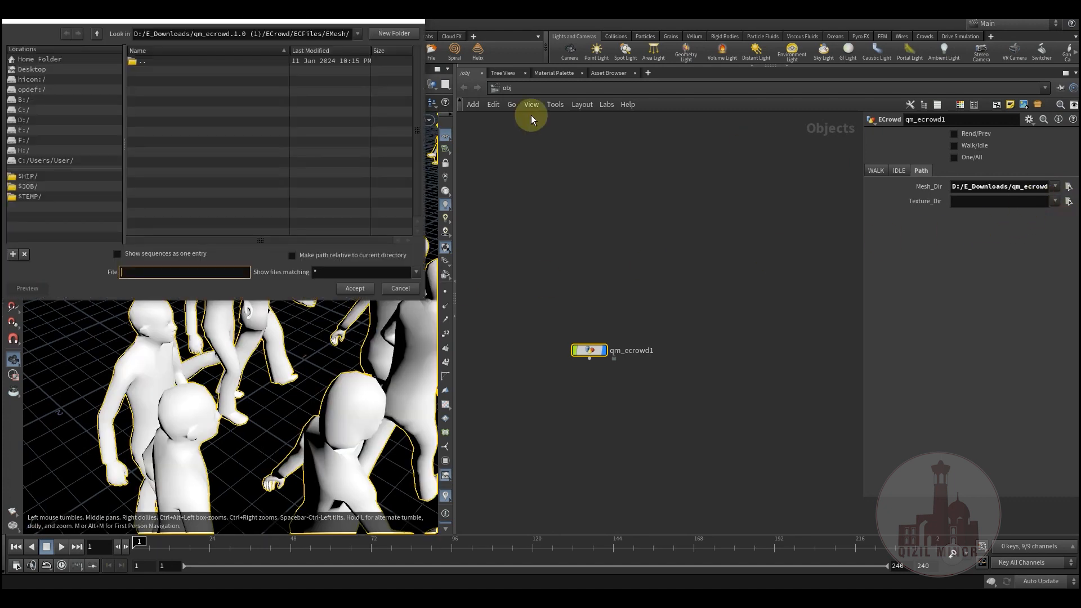
{"action": "double_click", "coordinate": [144, 62]}
{"action": "double_click", "coordinate": [143, 80]}
{"action": "left_click", "coordinate": [353, 289]}
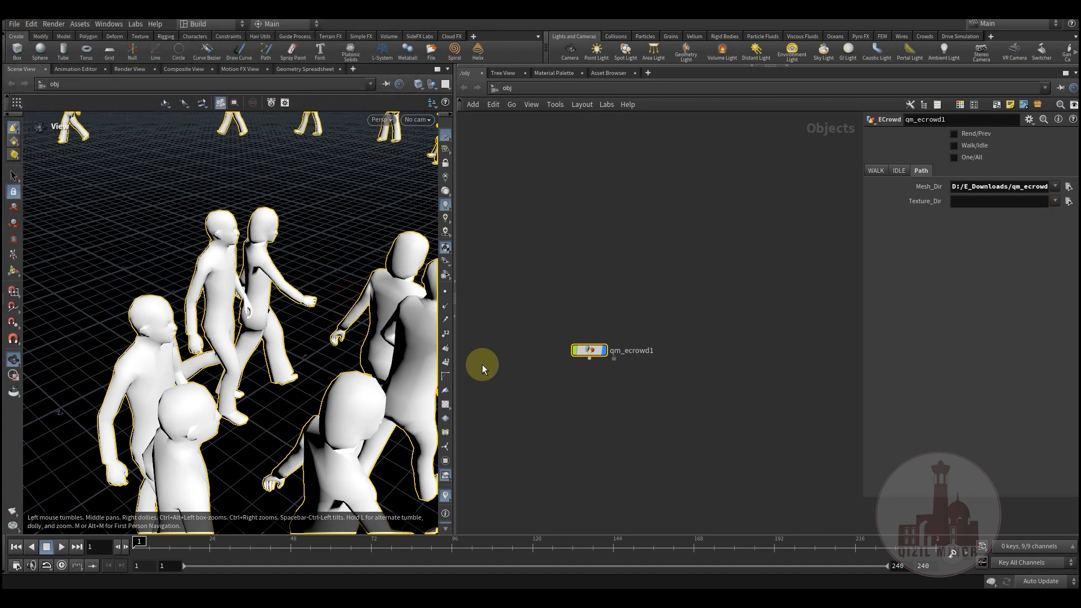
{"action": "middle_click_drag", "start_coordinate": [625, 411], "coordinate": [642, 410]}
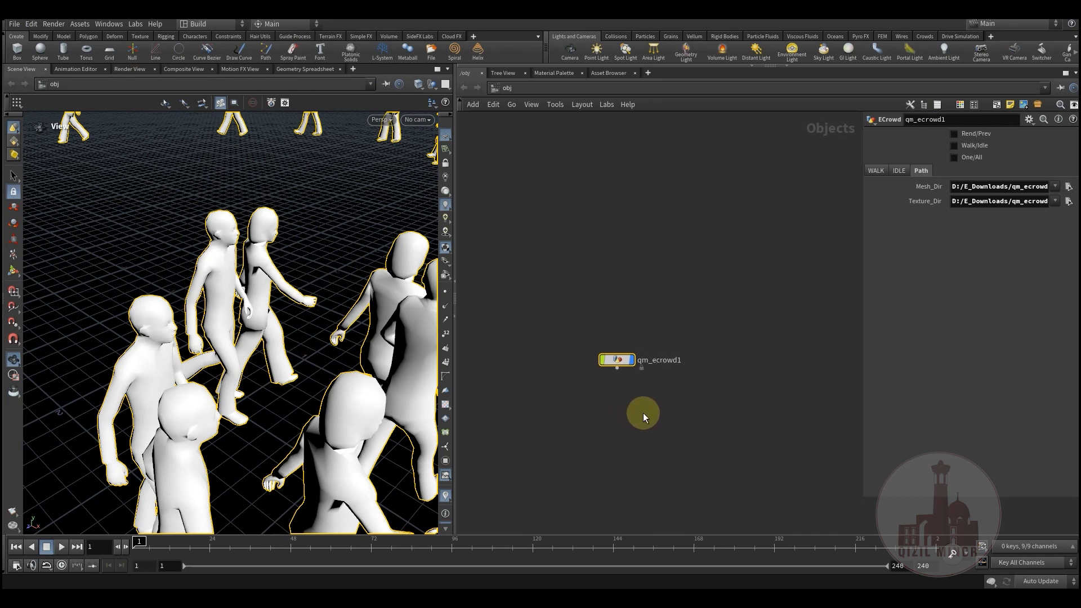
{"action": "left_click", "coordinate": [650, 323]}
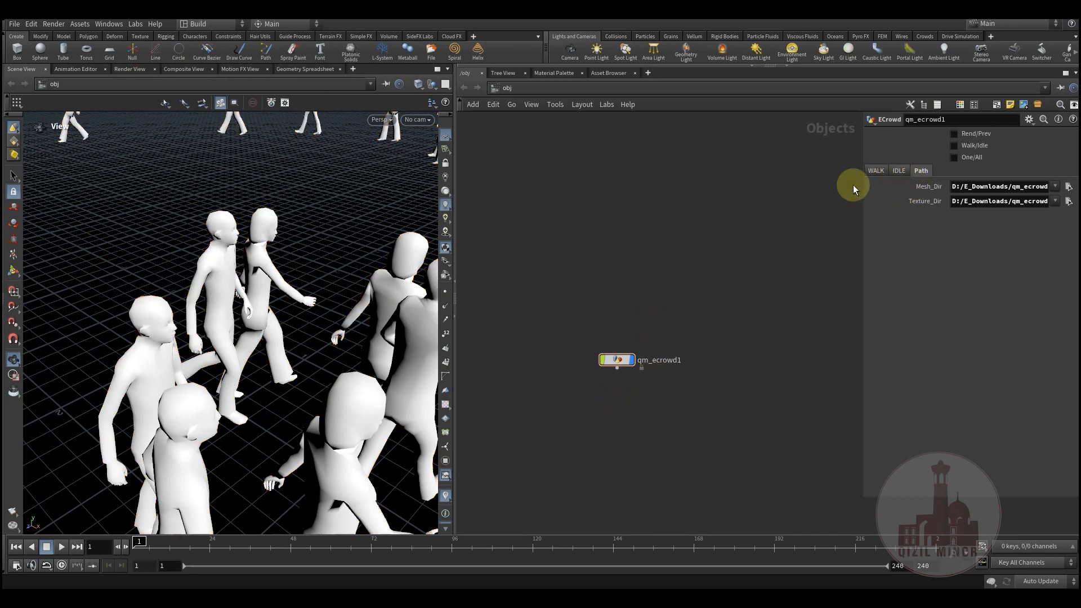
Preview the whole walking crowd in the viewport by scrubbing the timeline to about frame 56
{"action": "middle_click_drag", "start_coordinate": [618, 283], "coordinate": [592, 290]}
{"action": "middle_click_drag", "start_coordinate": [704, 255], "coordinate": [642, 228]}
{"action": "right_click_drag", "start_coordinate": [244, 311], "coordinate": [181, 335]}
{"action": "left_click_drag", "start_coordinate": [180, 336], "coordinate": [239, 328]}
{"action": "right_click_drag", "start_coordinate": [239, 328], "coordinate": [236, 407]}
{"action": "mouse_move", "coordinate": [169, 551]}
{"action": "left_mouse_down"}
{"action": "mouse_move", "coordinate": [161, 544]}
{"action": "mouse_move", "coordinate": [316, 556]}
{"action": "left_mouse_up"}
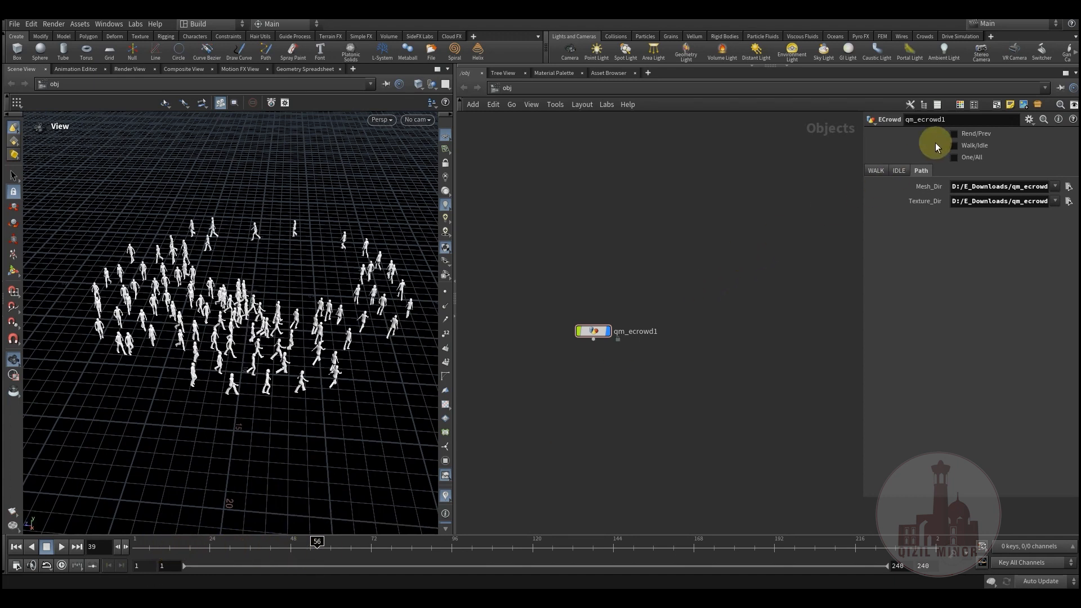
Enable Rend/Prev on the ECrowd node, preview the crowd at frame 182, and show the walk settings
{"action": "left_click", "coordinate": [955, 135]}
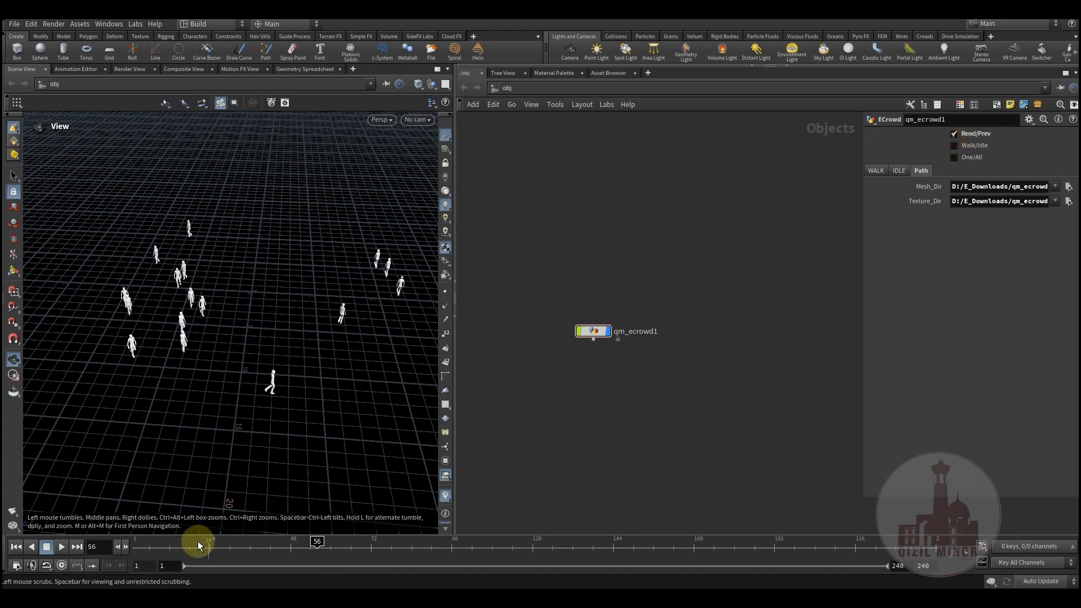
{"action": "left_click_drag", "start_coordinate": [212, 549], "coordinate": [768, 557]}
{"action": "left_click", "coordinate": [876, 170]}
Add a polygon circle object to the object network above the ECrowd node and check its object parameters
{"action": "middle_click_drag", "start_coordinate": [657, 278], "coordinate": [664, 276]}
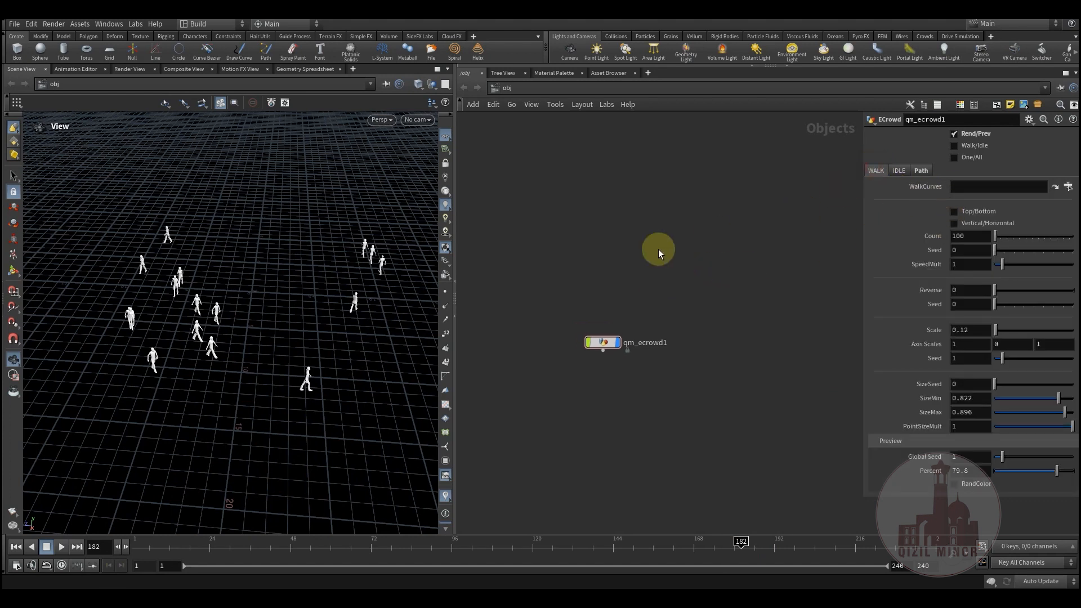
{"action": "key", "text": "Tab"}
{"action": "type", "text": "ci"}
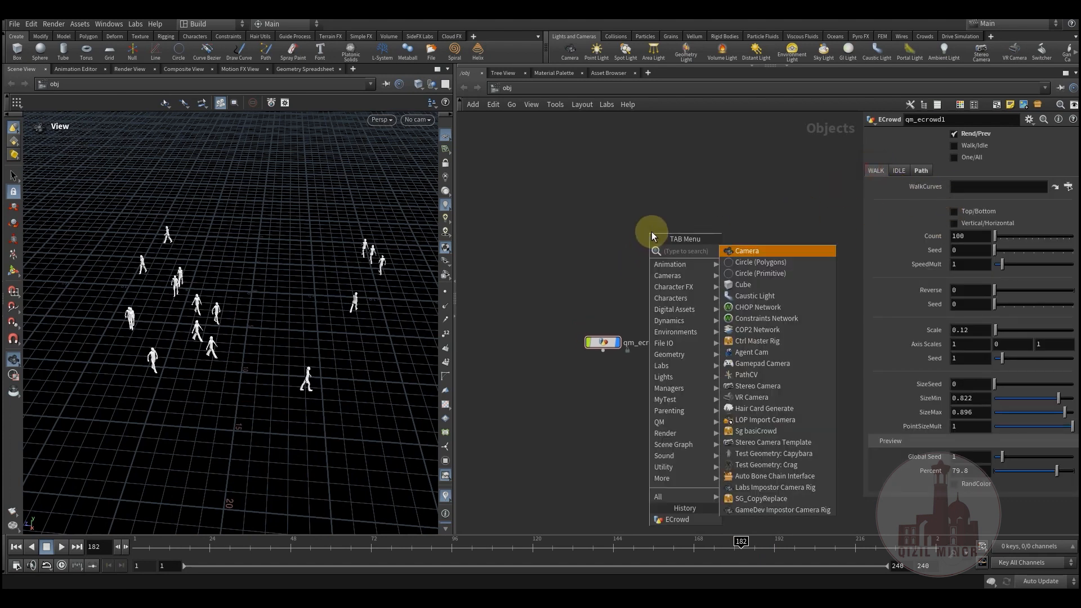
{"action": "left_click", "coordinate": [759, 252]}
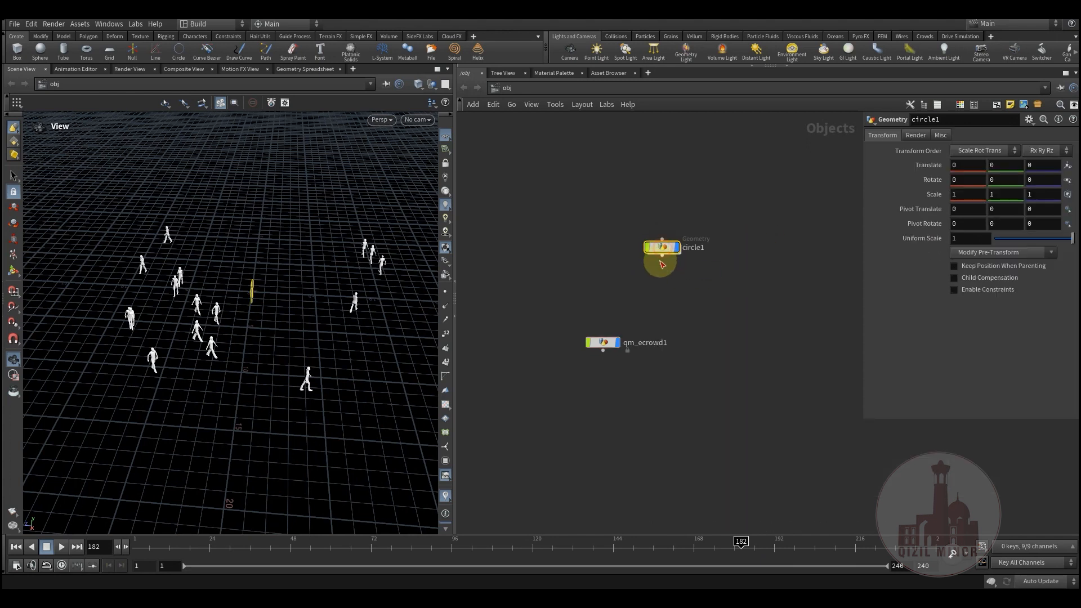
{"action": "left_click", "coordinate": [913, 136]}
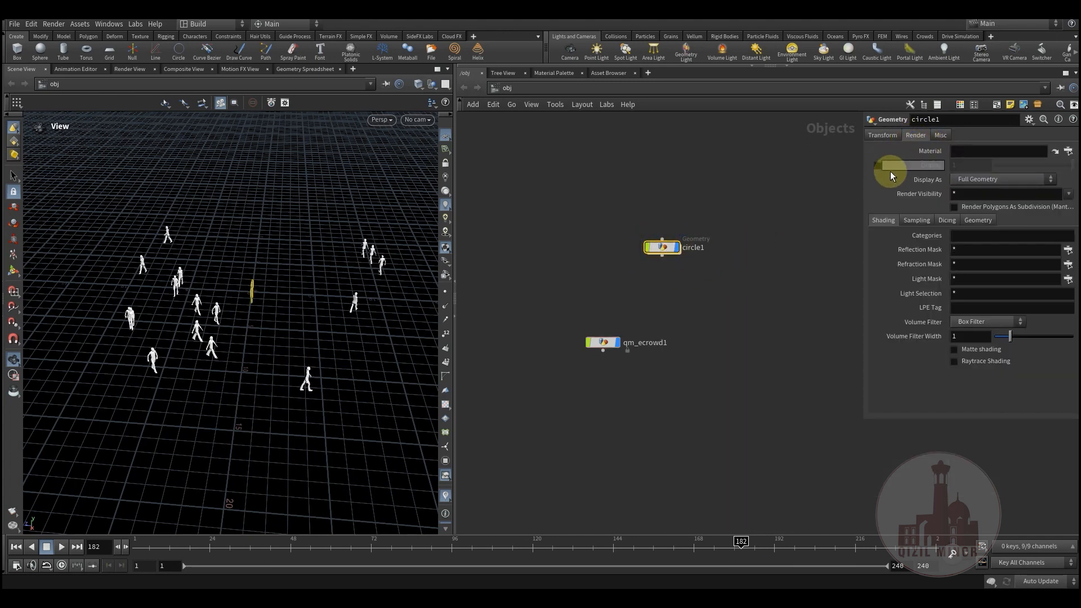
{"action": "left_click", "coordinate": [883, 136]}
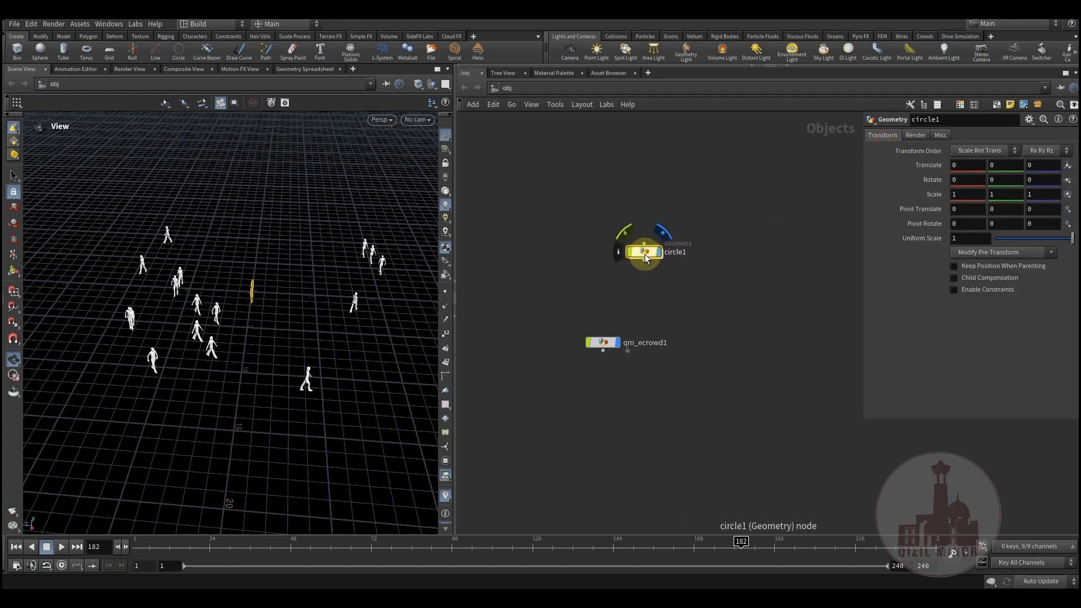
Inside the circle object, set the circle to ZX Plane orientation, 50 divisions, Open Arc and a uniform scale of 8.29
{"action": "double_click", "coordinate": [644, 261]}
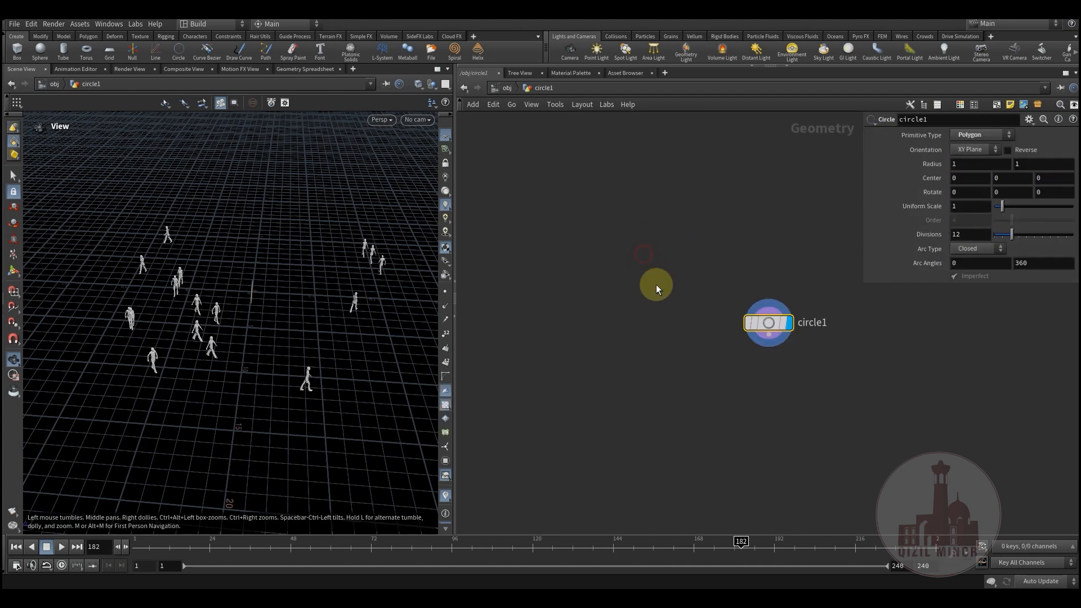
{"action": "left_click", "coordinate": [961, 185]}
{"action": "left_click_drag", "start_coordinate": [1012, 234], "coordinate": [1073, 235]}
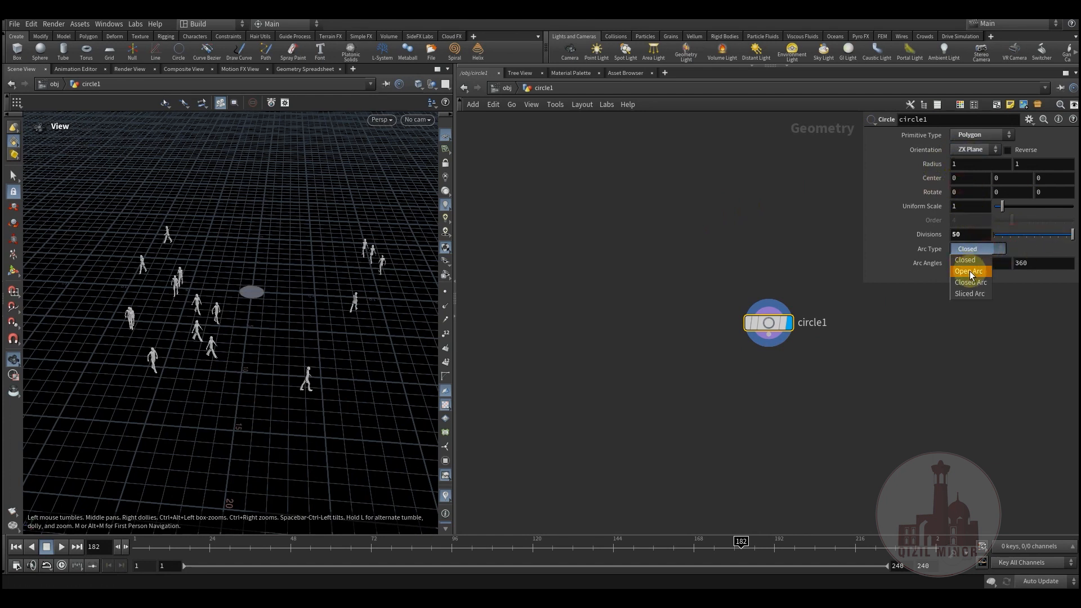
{"action": "left_click_drag", "start_coordinate": [864, 235], "coordinate": [722, 247]}
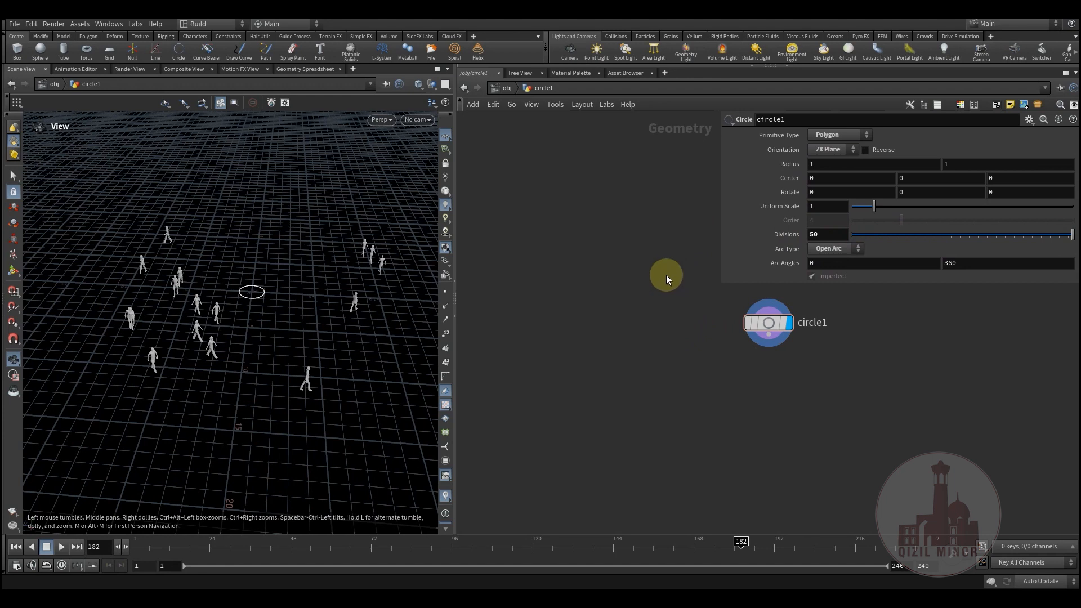
{"action": "middle_click_drag", "start_coordinate": [668, 271], "coordinate": [532, 255]}
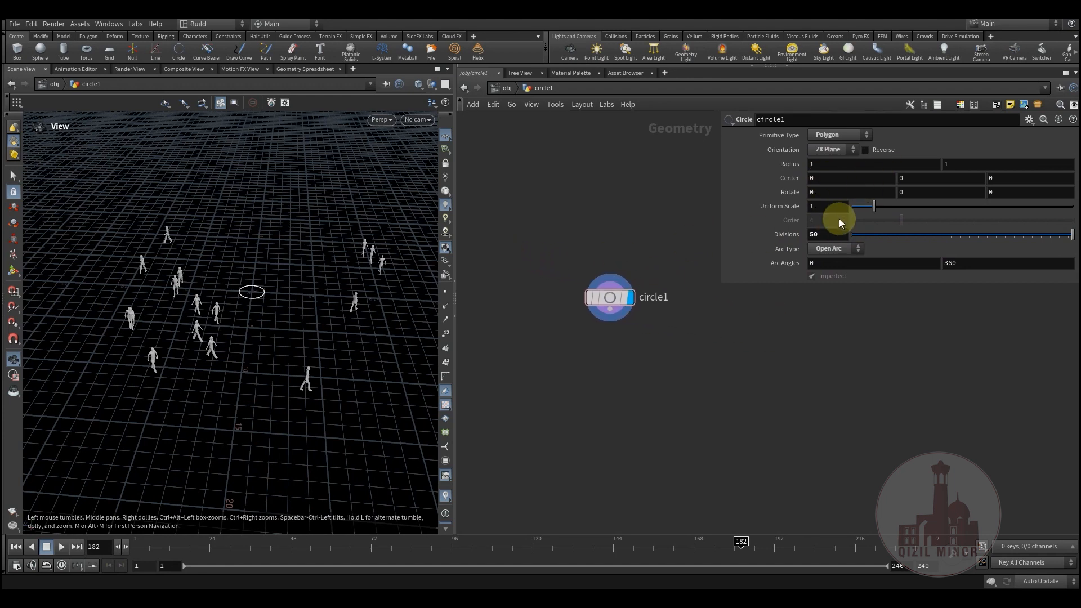
{"action": "left_click_drag", "start_coordinate": [896, 208], "coordinate": [1037, 215]}
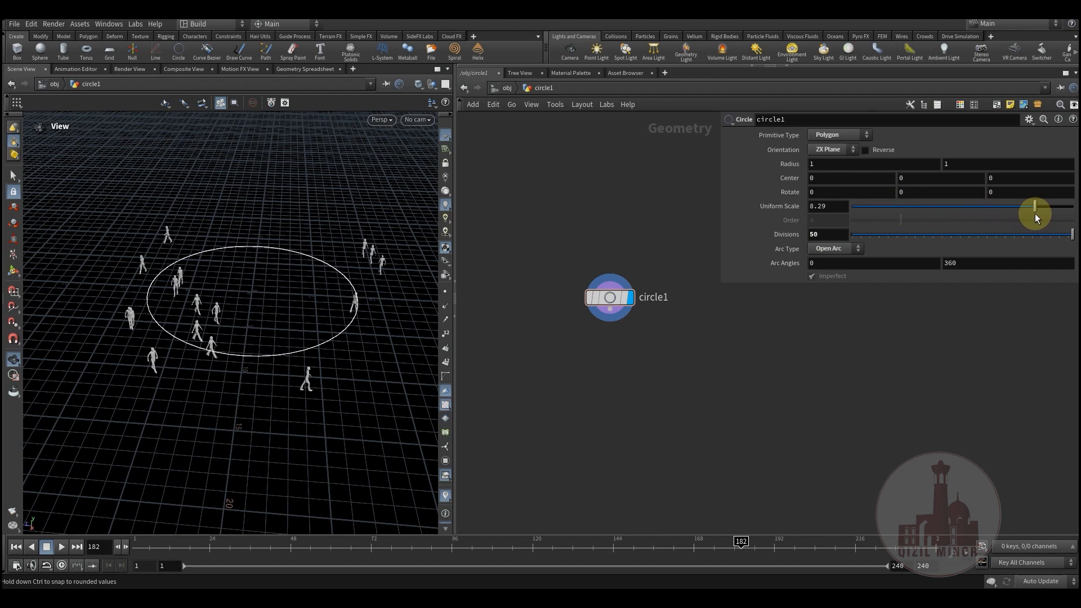
Back at the object level, assign the circle object as the ECrowd node's WalkCurves and preview the walk at frame 55
{"action": "left_click", "coordinate": [506, 89]}
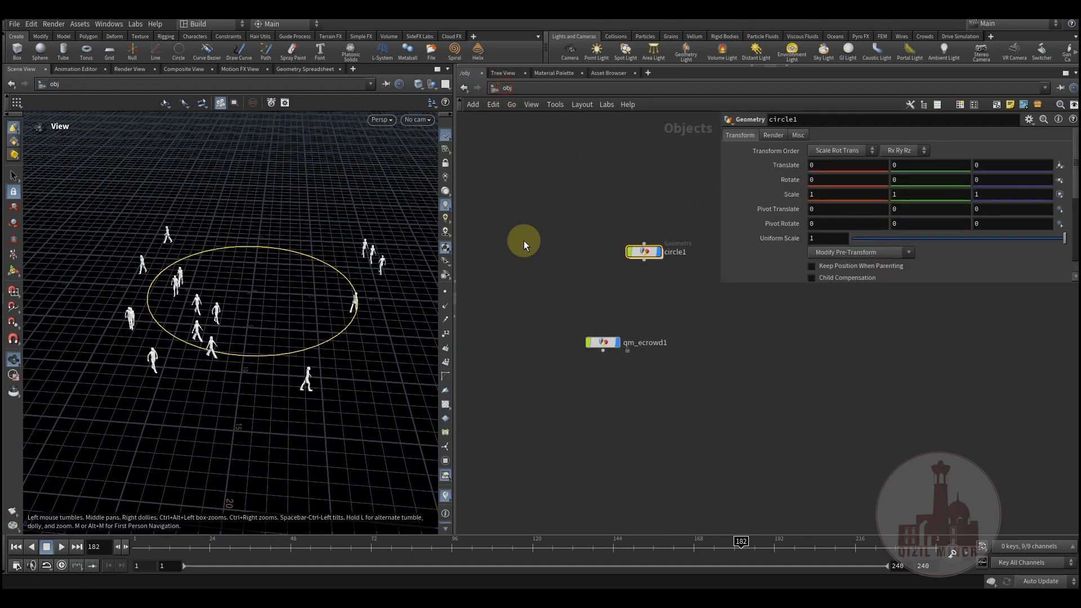
{"action": "left_click", "coordinate": [603, 342]}
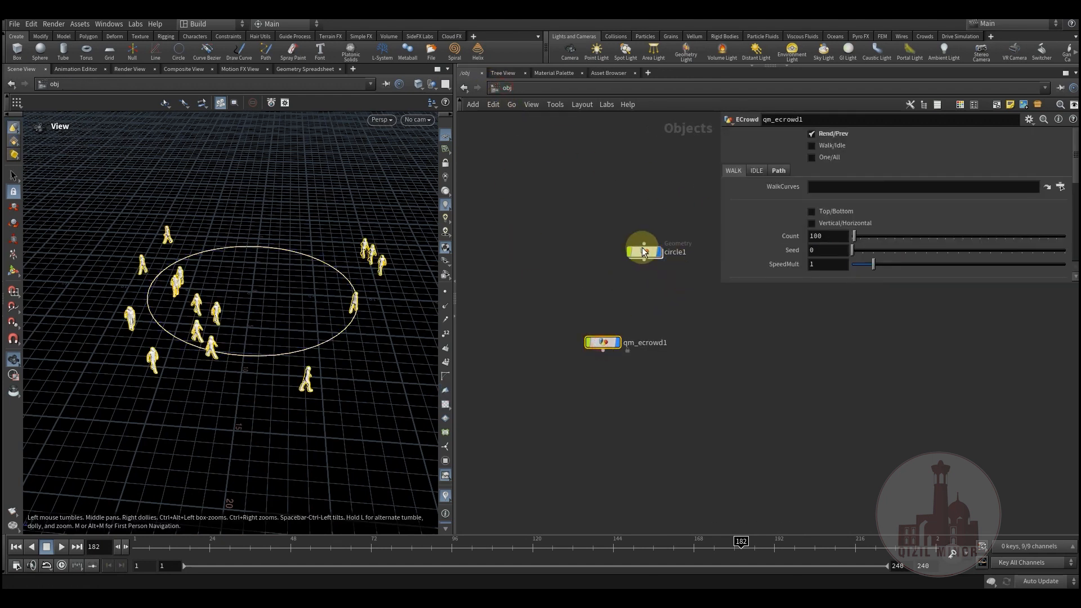
{"action": "left_click_drag", "start_coordinate": [647, 251], "coordinate": [826, 188]}
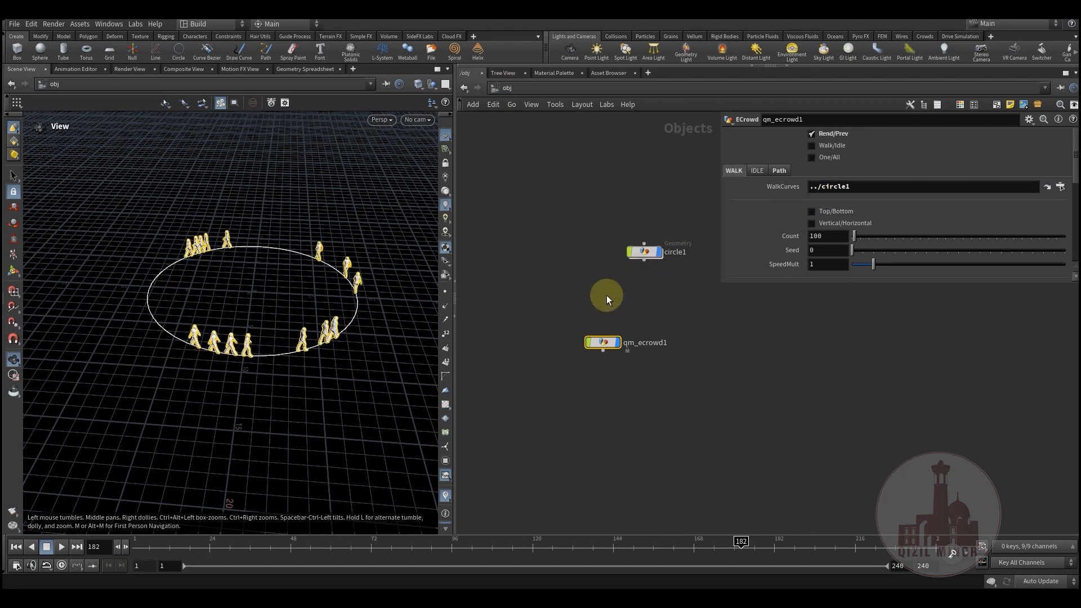
{"action": "left_click", "coordinate": [620, 306]}
{"action": "left_click", "coordinate": [603, 340]}
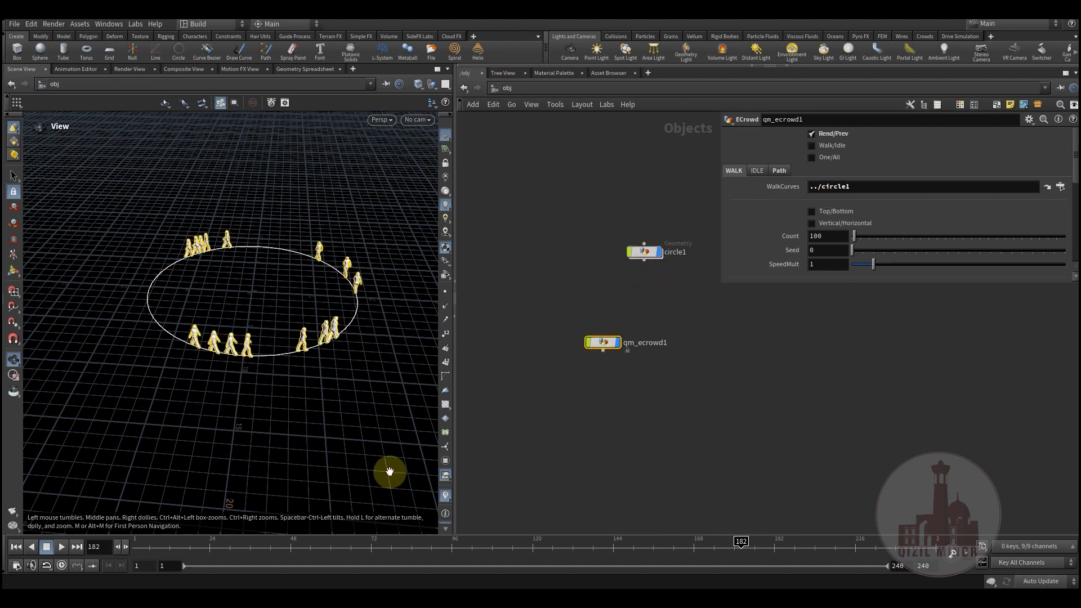
{"action": "left_click", "coordinate": [211, 538]}
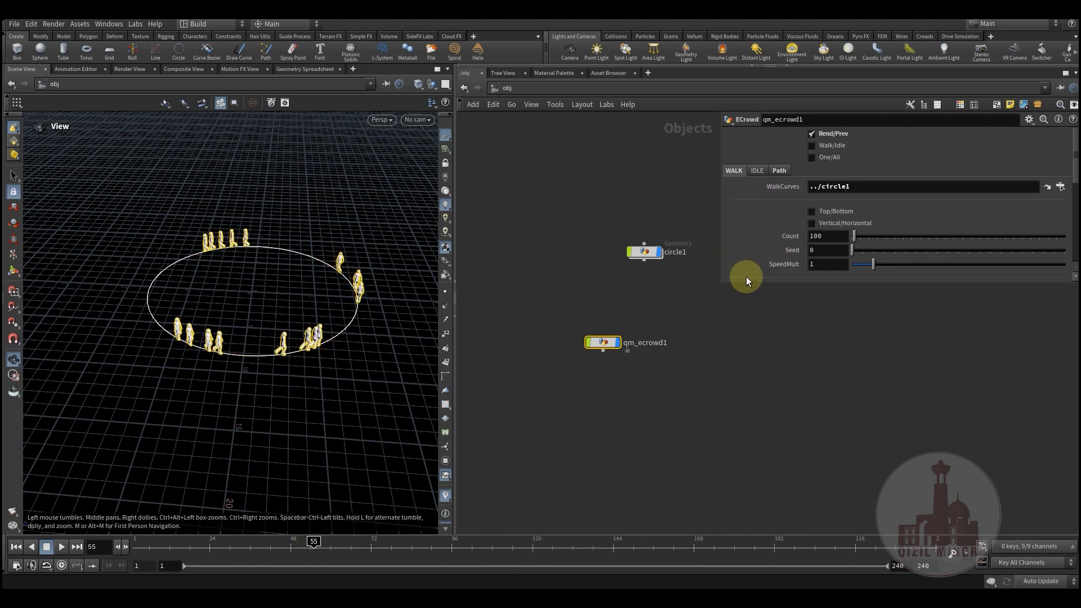
Set the walkers' Reverse to 0.206 and Scale to 3.68, and preview the result along the timeline
{"action": "left_click_drag", "start_coordinate": [741, 282], "coordinate": [738, 473]}
{"action": "scroll", "coordinate": [754, 349], "scroll_direction": "down", "scroll_amount": 1}
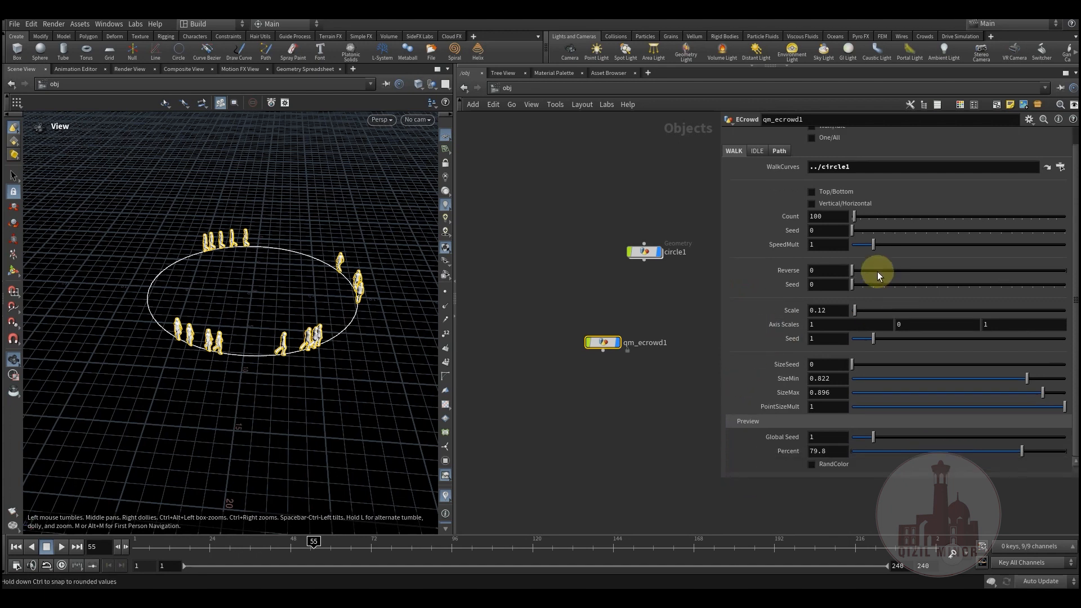
{"action": "left_click_drag", "start_coordinate": [873, 270], "coordinate": [897, 271]}
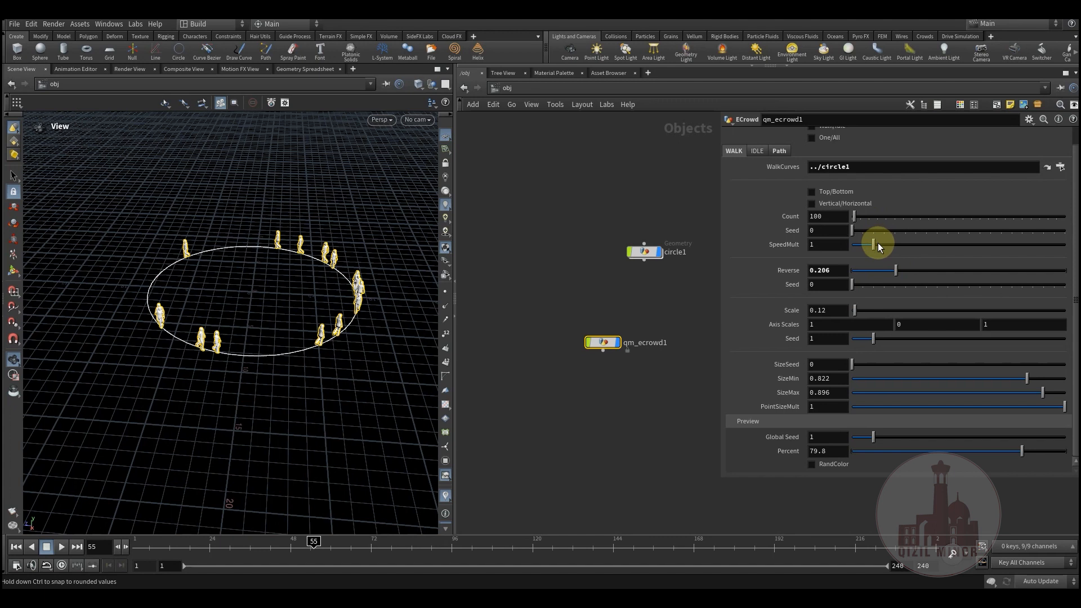
{"action": "left_click_drag", "start_coordinate": [876, 313], "coordinate": [931, 313]}
{"action": "left_click_drag", "start_coordinate": [160, 545], "coordinate": [653, 545]}
Set the walkers' SpeedMult to 2.04, preview the motion up to frame 158 and deselect the ECrowd node
{"action": "left_click_drag", "start_coordinate": [874, 244], "coordinate": [896, 245]}
{"action": "left_click_drag", "start_coordinate": [176, 544], "coordinate": [662, 560]}
{"action": "left_click", "coordinate": [589, 479]}
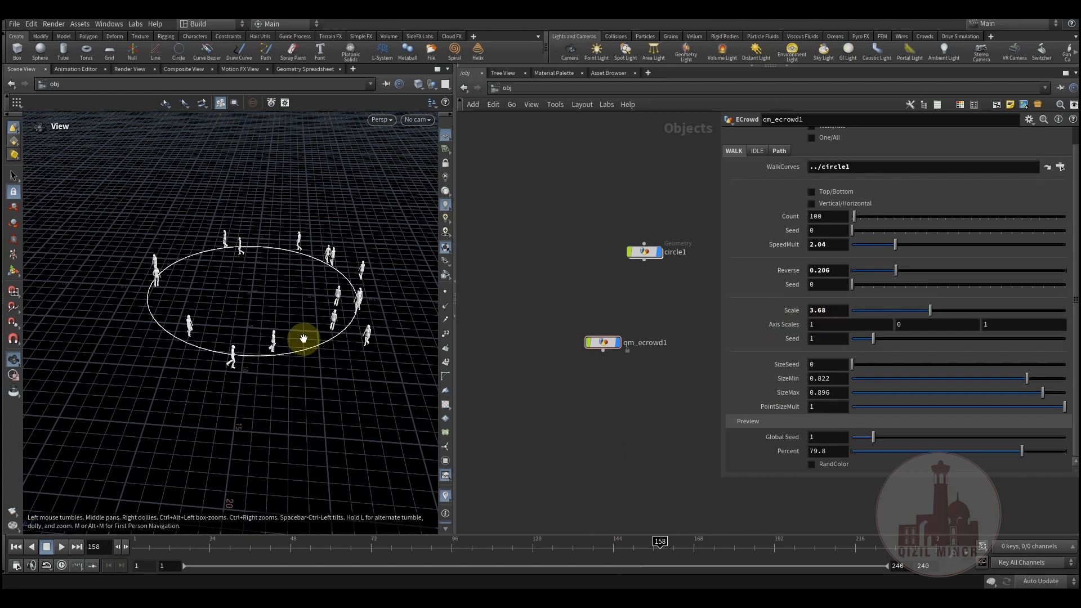
Examine the walkers around the circle curve in the viewport up close and from different angles
{"action": "left_click_drag", "start_coordinate": [309, 333], "coordinate": [249, 340]}
{"action": "right_click_drag", "start_coordinate": [248, 340], "coordinate": [349, 319]}
{"action": "left_click_drag", "start_coordinate": [316, 340], "coordinate": [195, 327]}
{"action": "middle_click_drag", "start_coordinate": [195, 326], "coordinate": [278, 324]}
{"action": "middle_click_drag", "start_coordinate": [634, 390], "coordinate": [604, 342]}
{"action": "scroll", "coordinate": [749, 299], "scroll_direction": "up", "scroll_amount": 1}
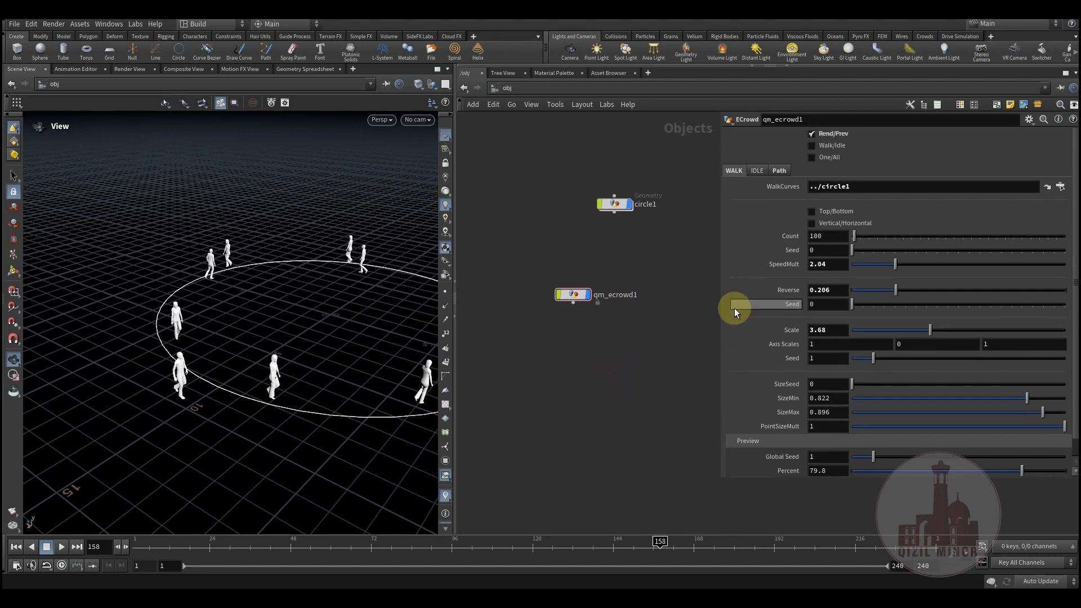
{"action": "scroll", "coordinate": [338, 348], "scroll_direction": "down", "scroll_amount": 2}
{"action": "middle_click_drag", "start_coordinate": [342, 350], "coordinate": [295, 372]}
{"action": "scroll", "coordinate": [295, 372], "scroll_direction": "down", "scroll_amount": 2}
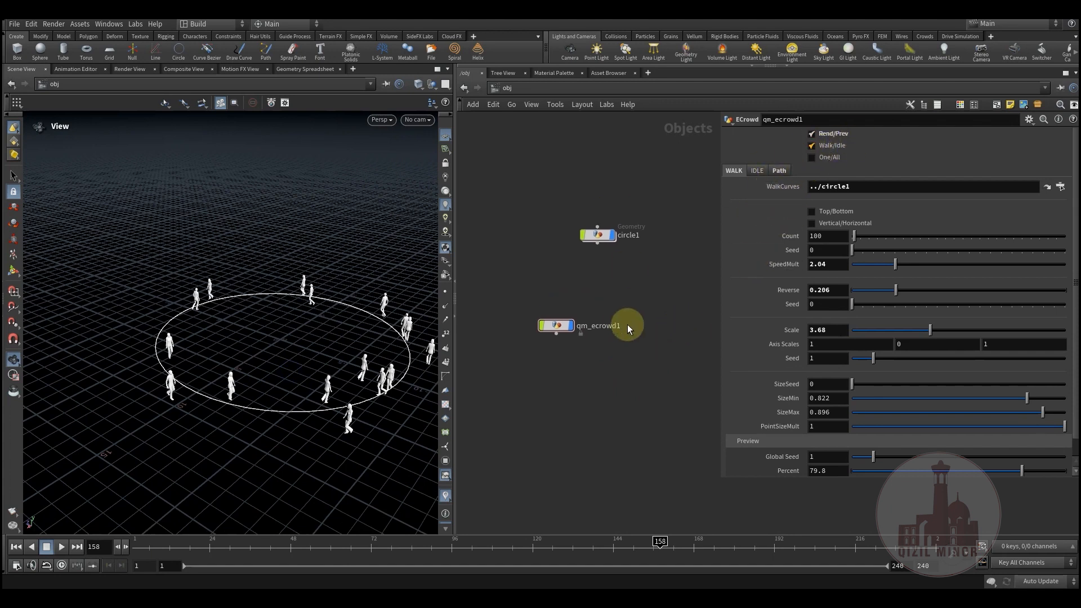
Preview the crowd with Walk/Idle enabled by scrubbing to frame 75, and turn Walk/Idle off
{"action": "middle_click_drag", "start_coordinate": [616, 386], "coordinate": [614, 395]}
{"action": "left_click_drag", "start_coordinate": [184, 545], "coordinate": [381, 545]}
{"action": "left_click", "coordinate": [811, 145]}
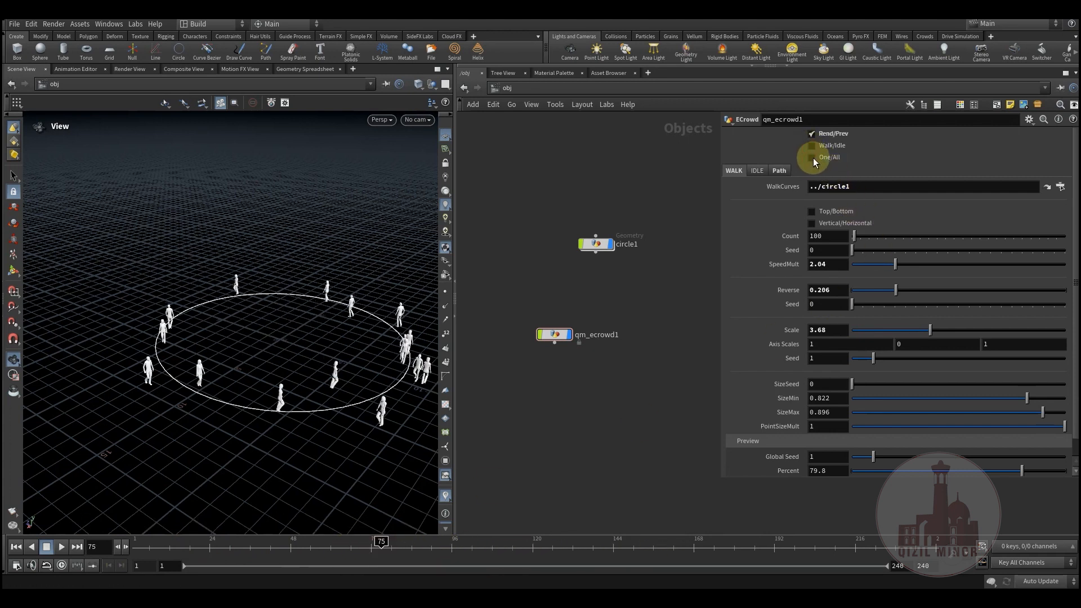
Enable One/All on the ECrowd node and preview walking and idle characters together up to frame 105
{"action": "left_click", "coordinate": [811, 158]}
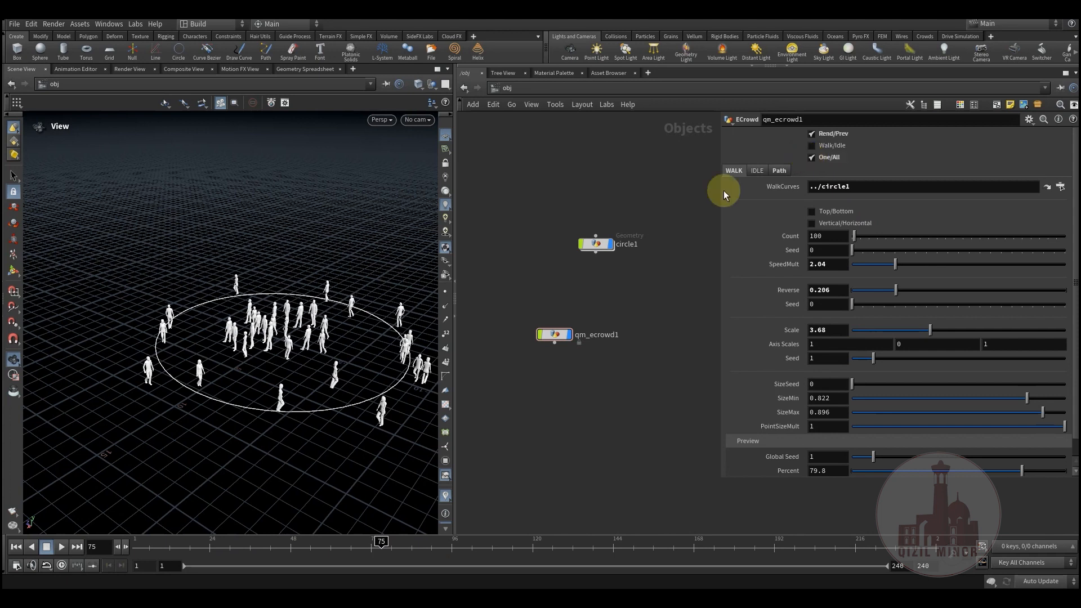
{"action": "left_click_drag", "start_coordinate": [415, 555], "coordinate": [633, 565]}
{"action": "left_click", "coordinate": [482, 545]}
{"action": "middle_click_drag", "start_coordinate": [552, 409], "coordinate": [567, 381]}
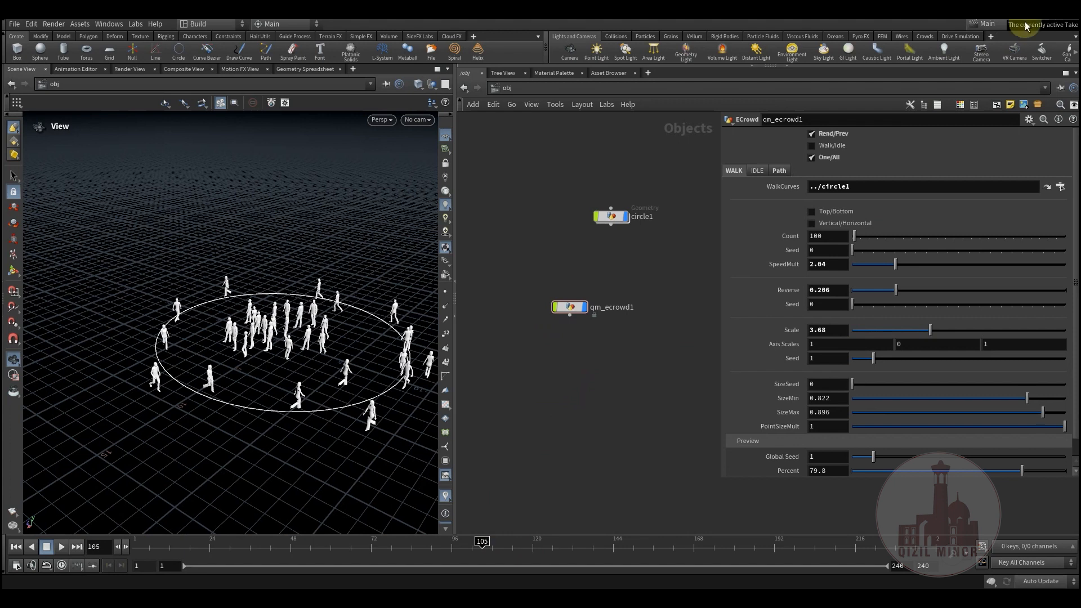
{"action": "middle_click_drag", "start_coordinate": [502, 396], "coordinate": [529, 410]}
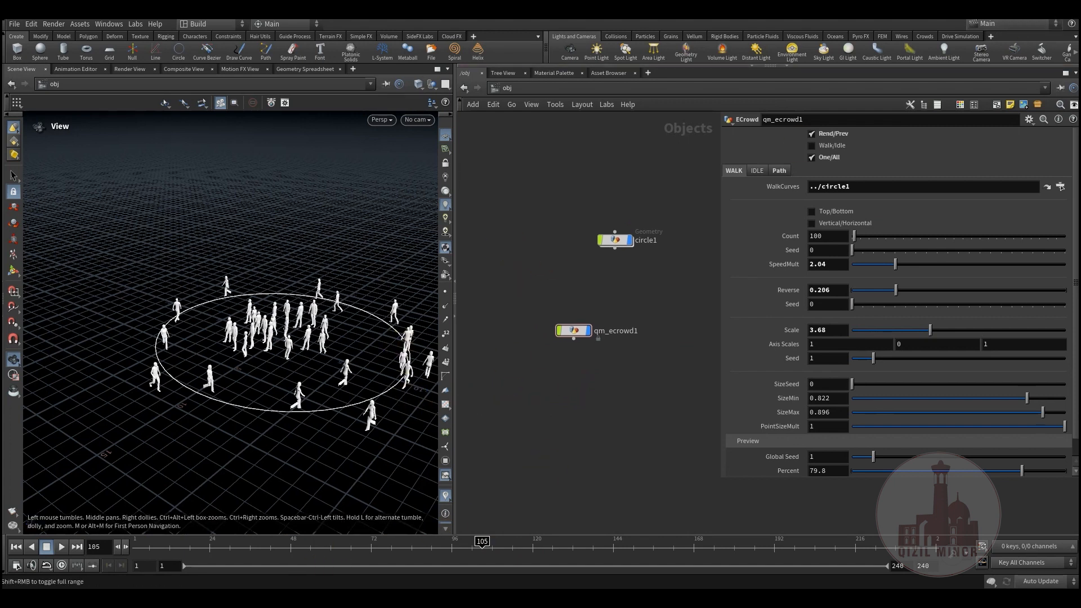